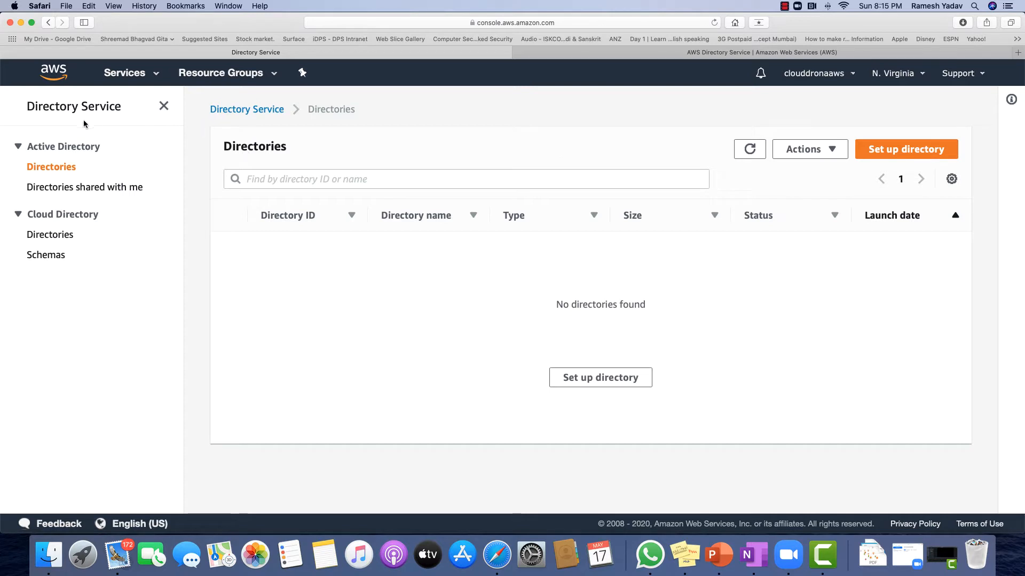
Begin a new directory setup from the Directory Service Directories page
click(897, 158)
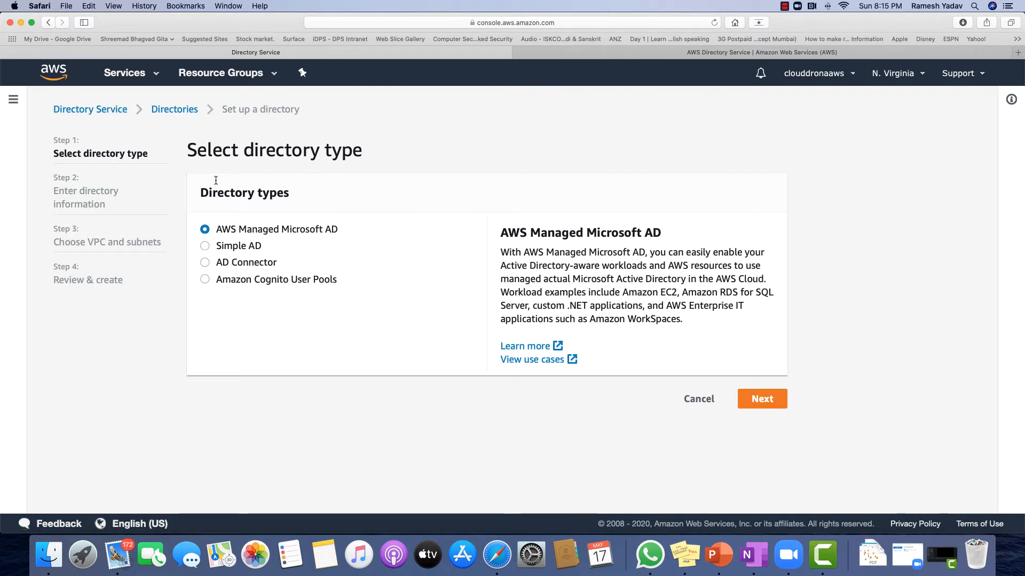
drag(199, 192, 316, 192)
click(328, 194)
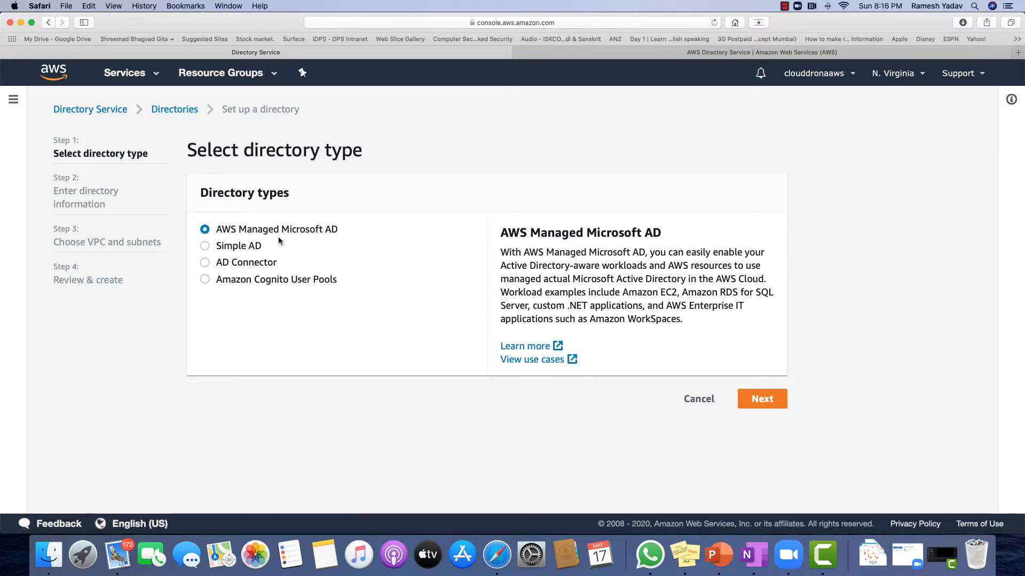
Choose AWS Managed Microsoft AD, Standard Edition, with directory DNS name clouddronatech.tk
click(763, 399)
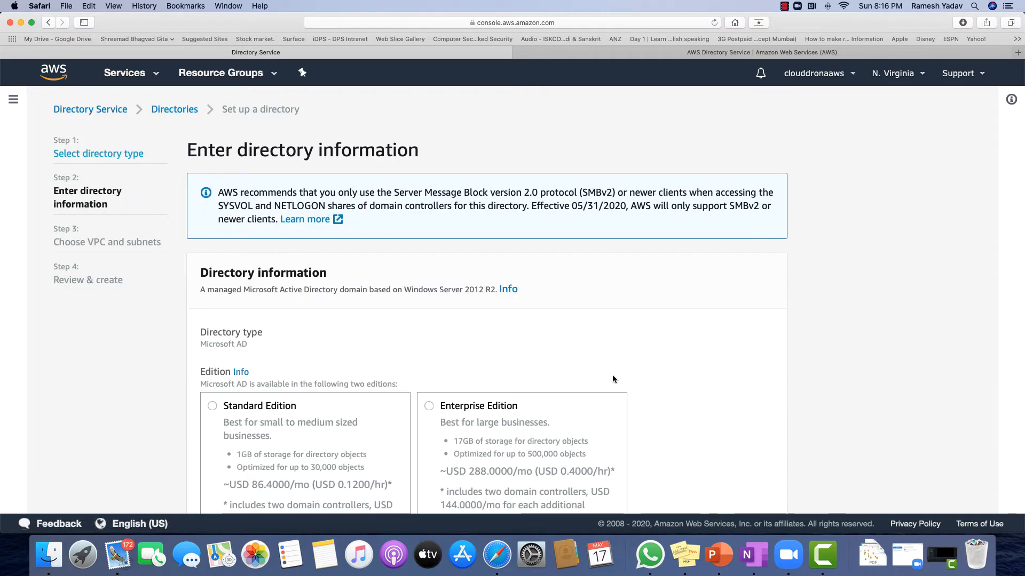
scroll(427, 331, down, 5)
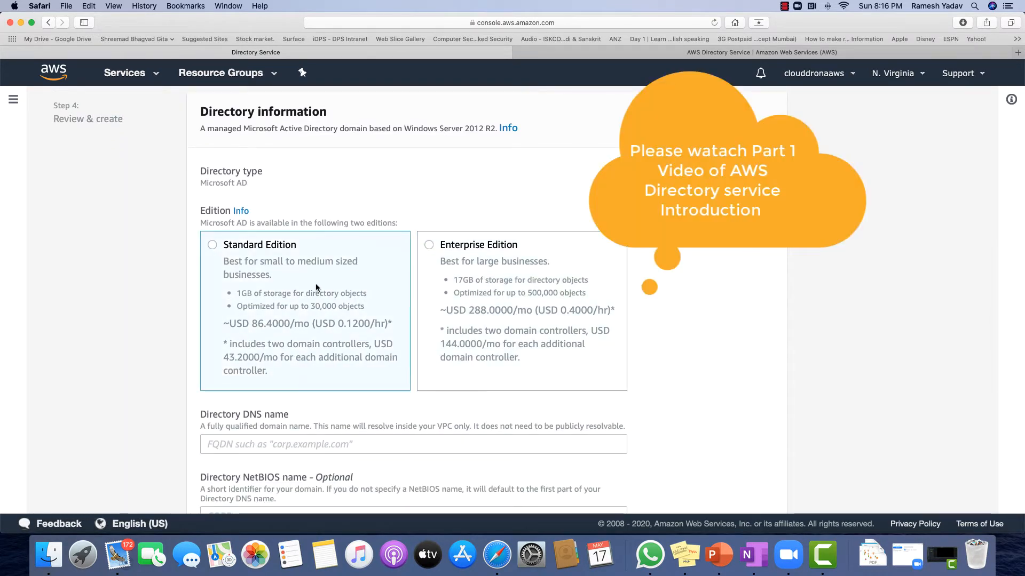
scroll(295, 285, up, 1)
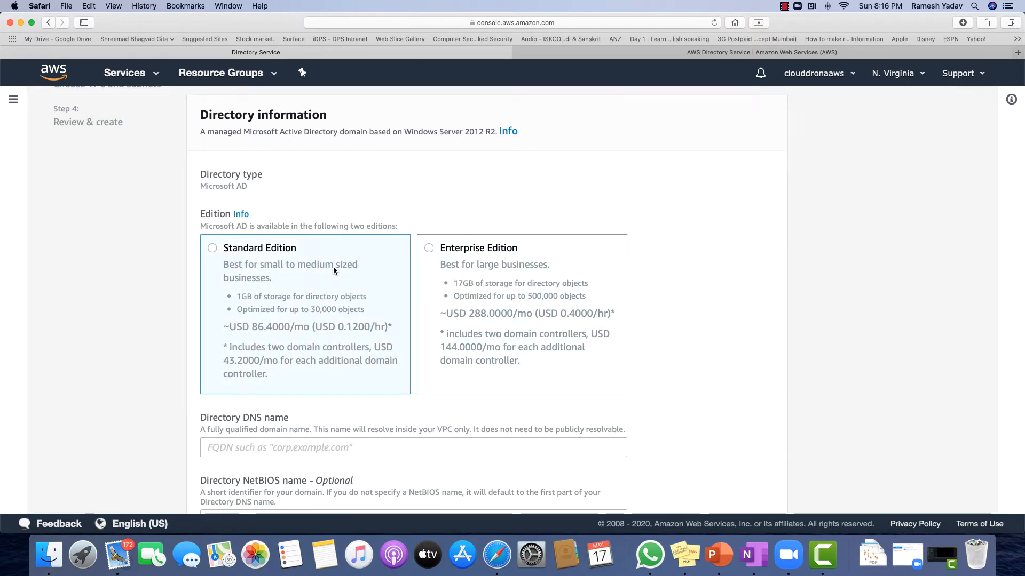
click(280, 262)
scroll(297, 312, down, 4)
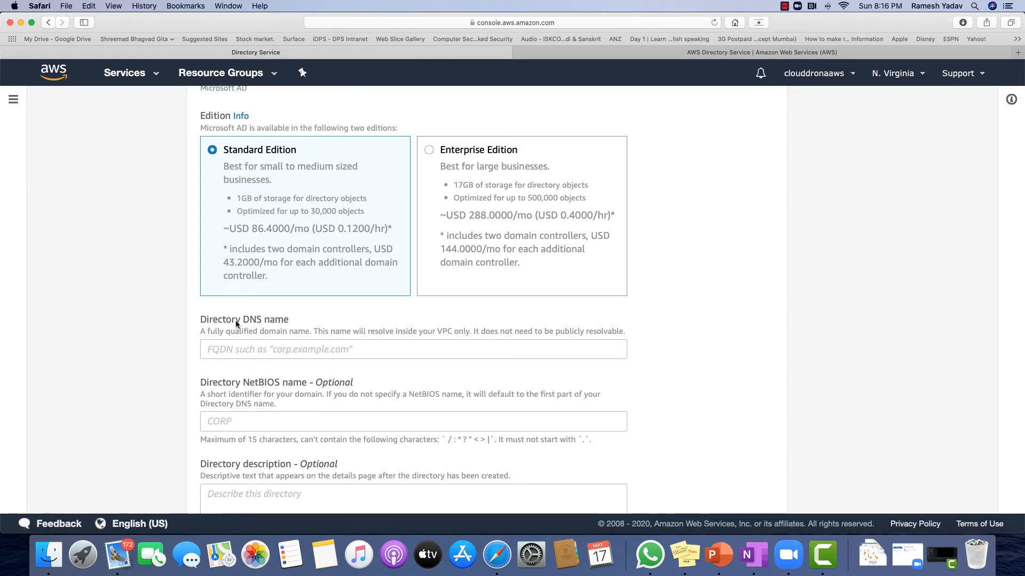
click(261, 350)
text(clouddr)
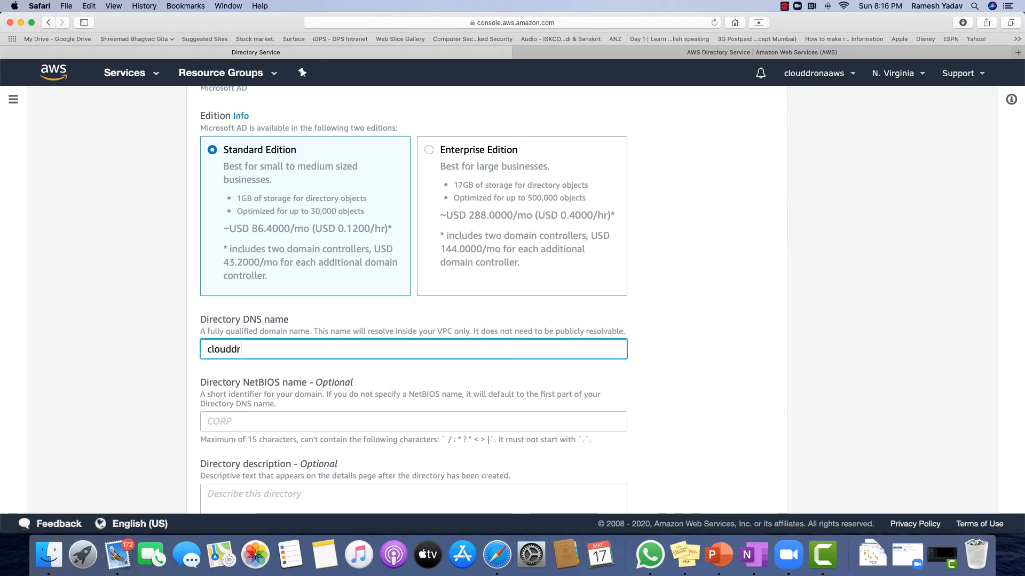
text(onate)
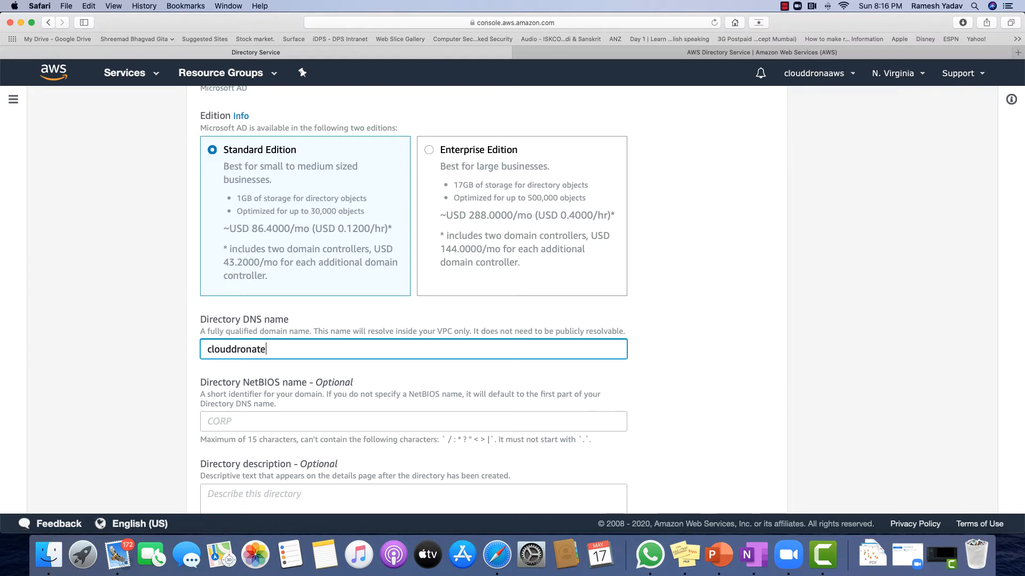
text(ch.tk)
Enter and confirm the directory's admin password, then proceed to the networking step
scroll(483, 375, down, 5)
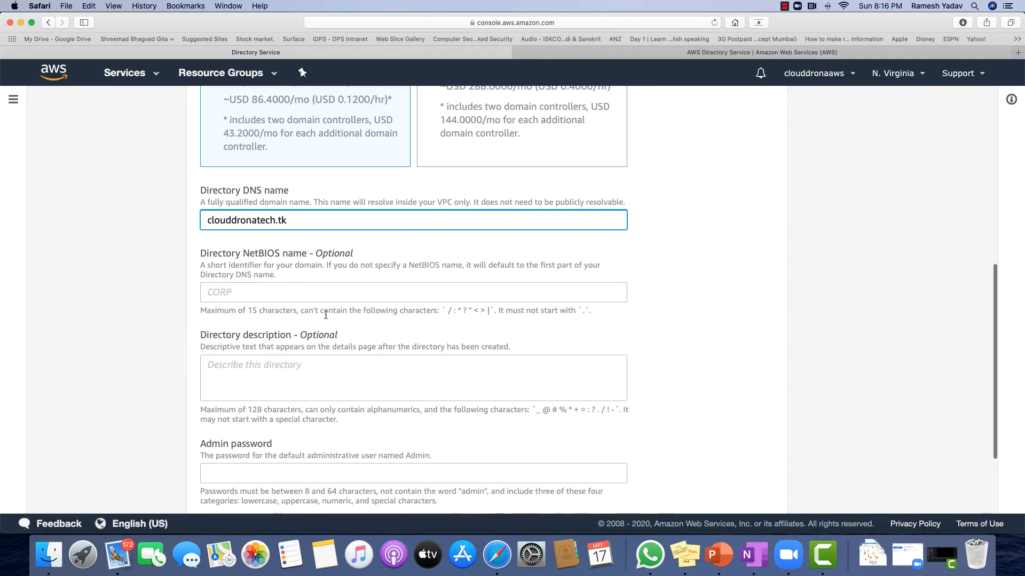
click(313, 294)
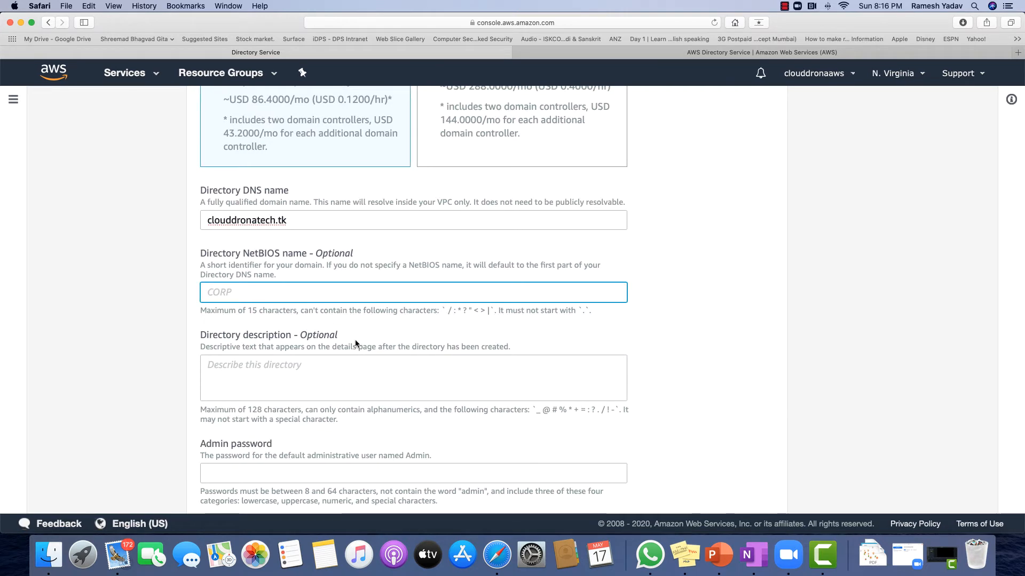
scroll(317, 387, down, 1)
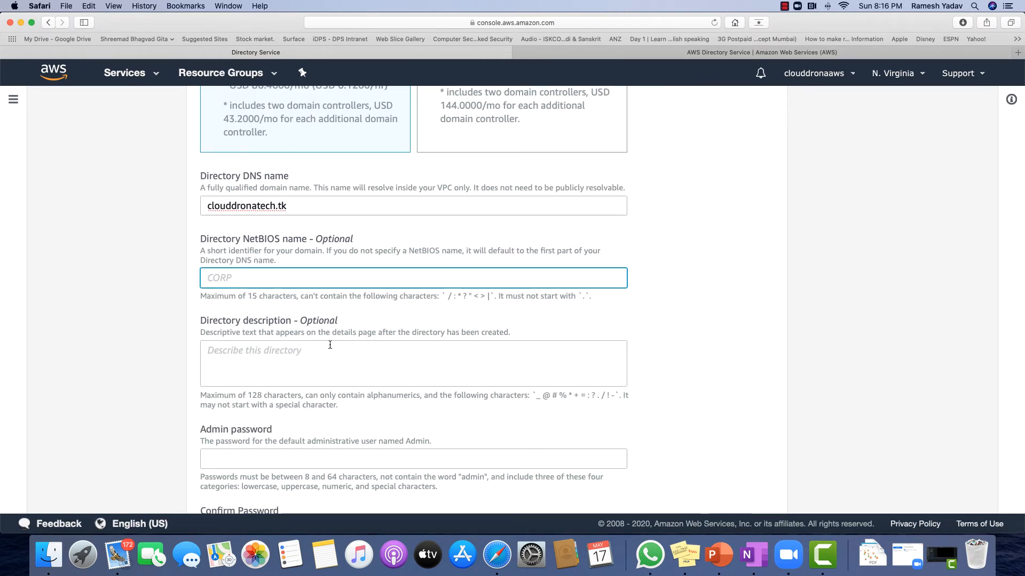
scroll(336, 341, down, 4)
click(266, 356)
text(•••••••)
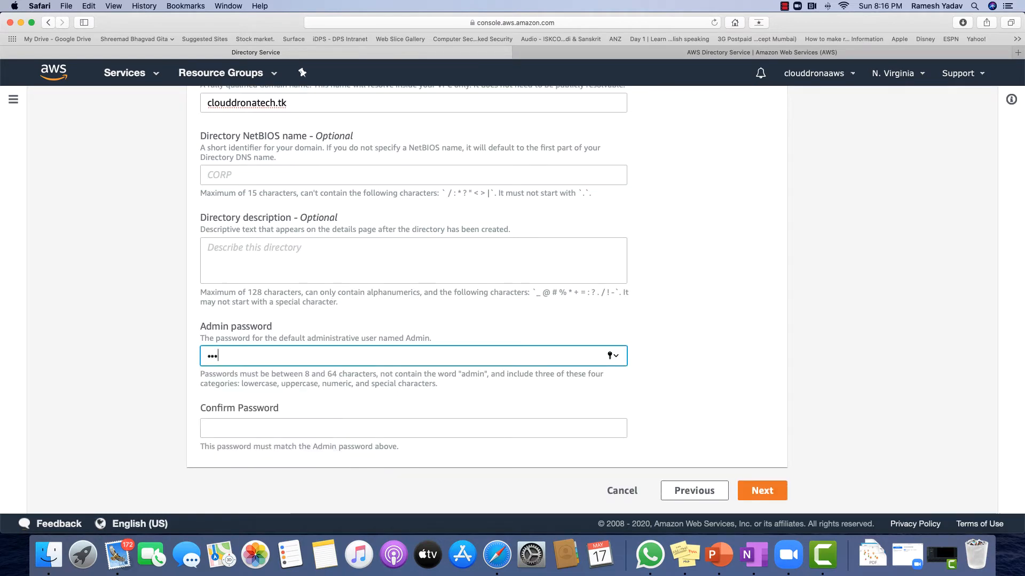
text(•)
click(452, 427)
text(••••••••)
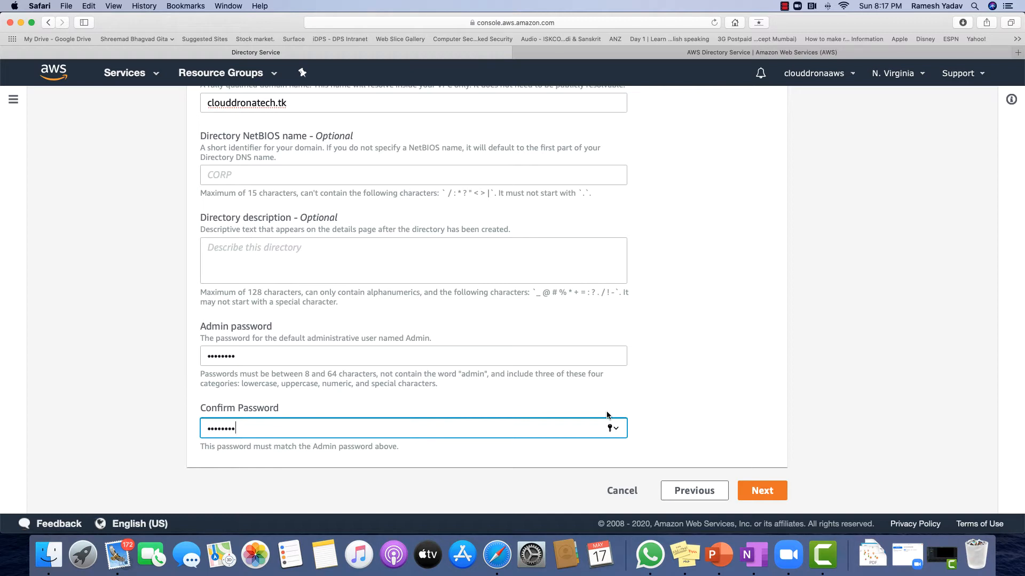
click(760, 491)
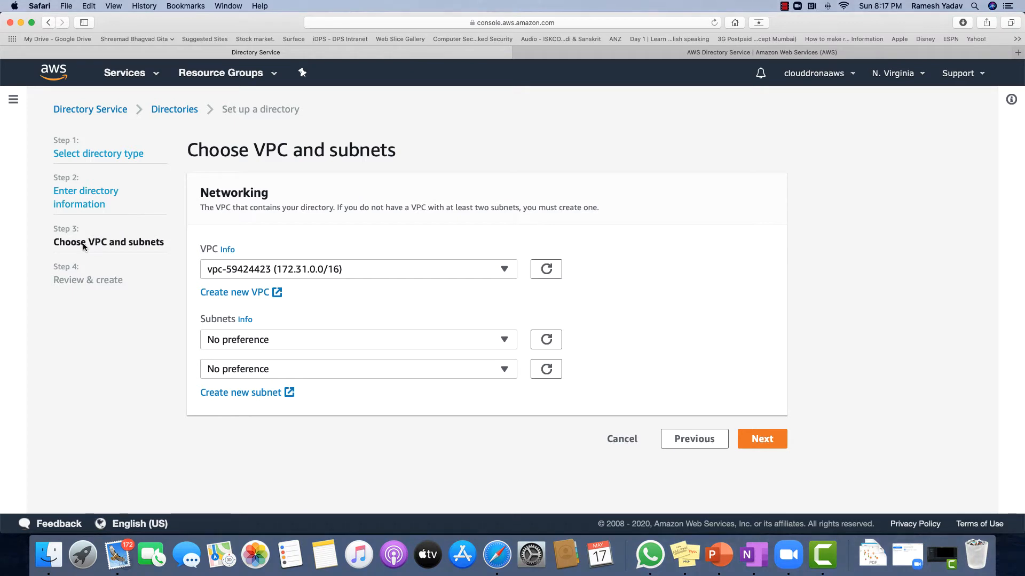
Place the directory in Inbound Outbound VPC with application subnets 1B and 1C, then proceed to review
click(280, 271)
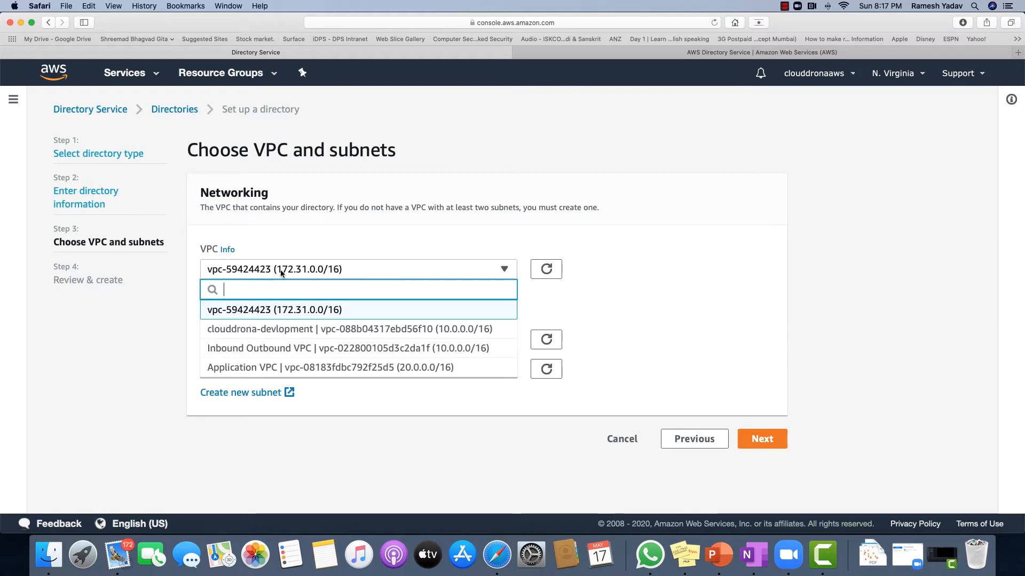
click(253, 349)
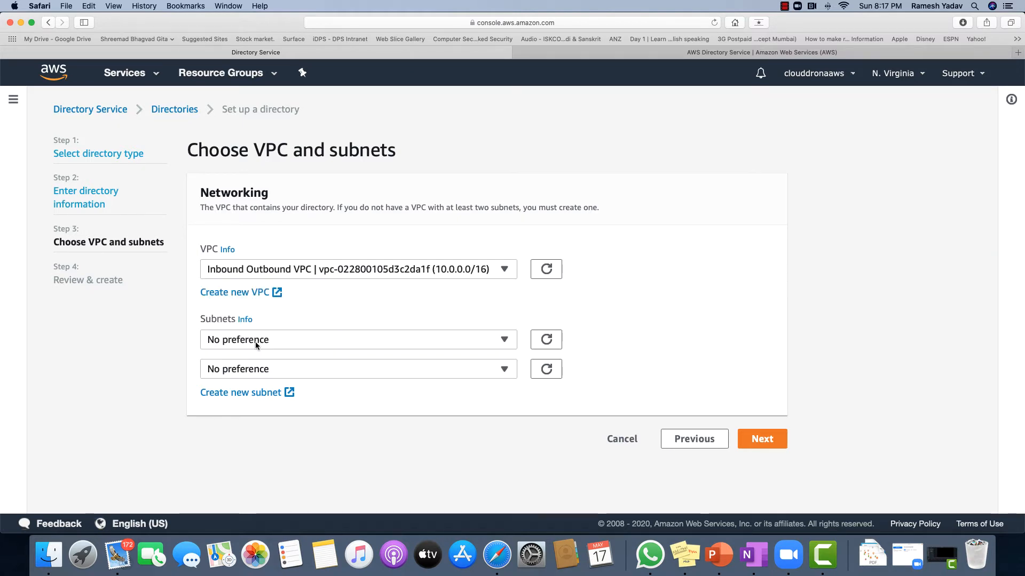
click(255, 340)
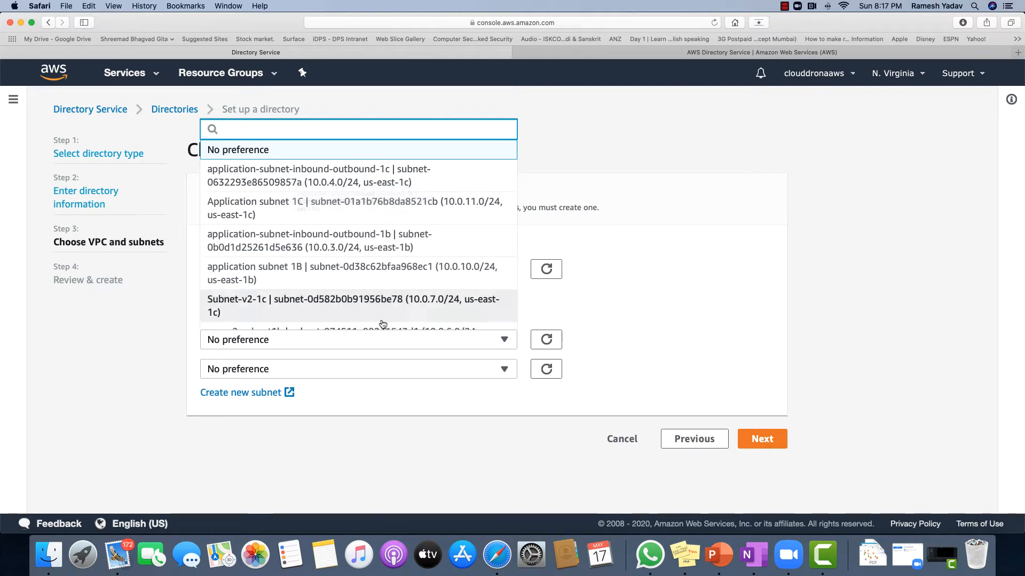
click(298, 272)
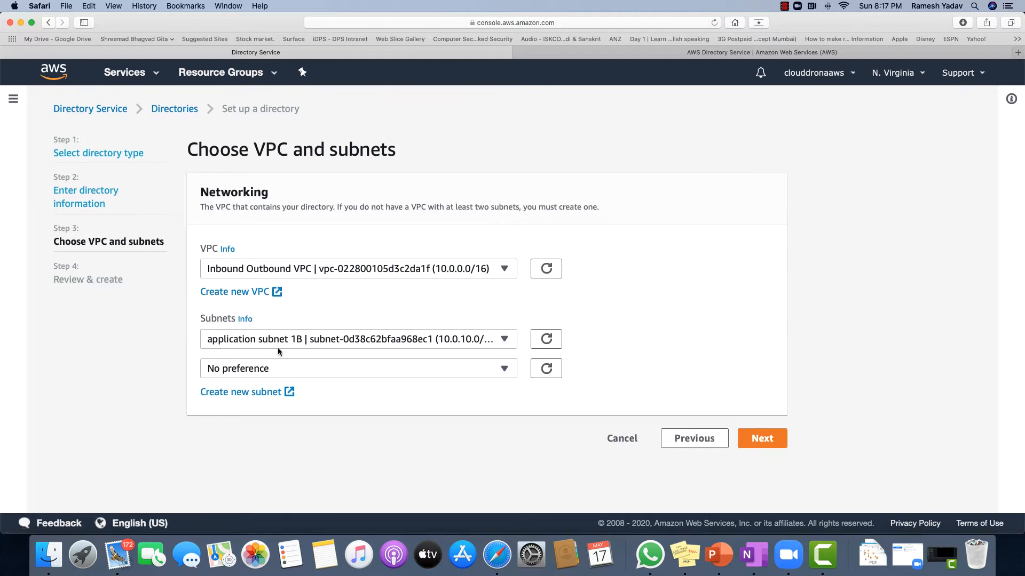
click(300, 368)
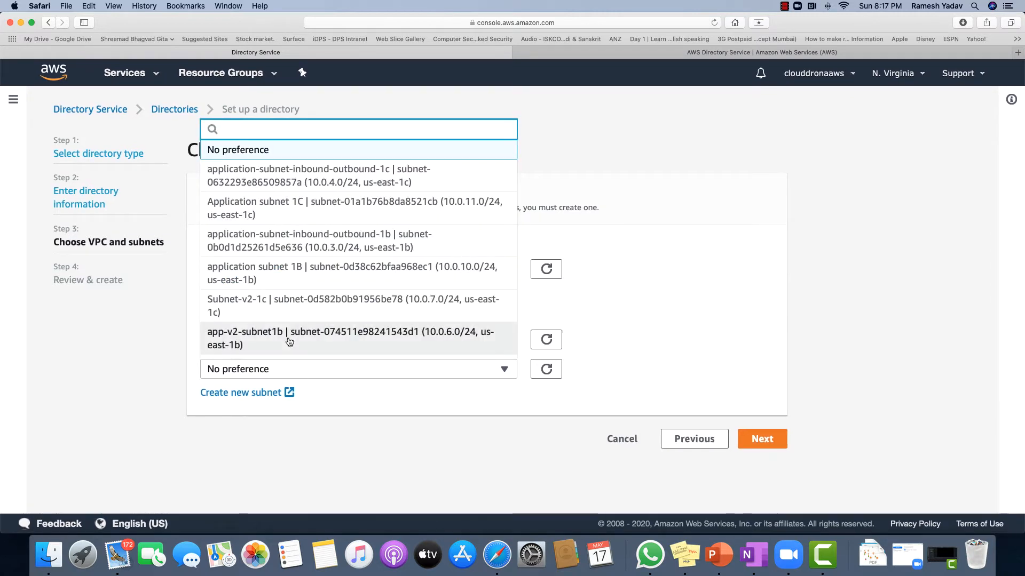
scroll(290, 342, down, 1)
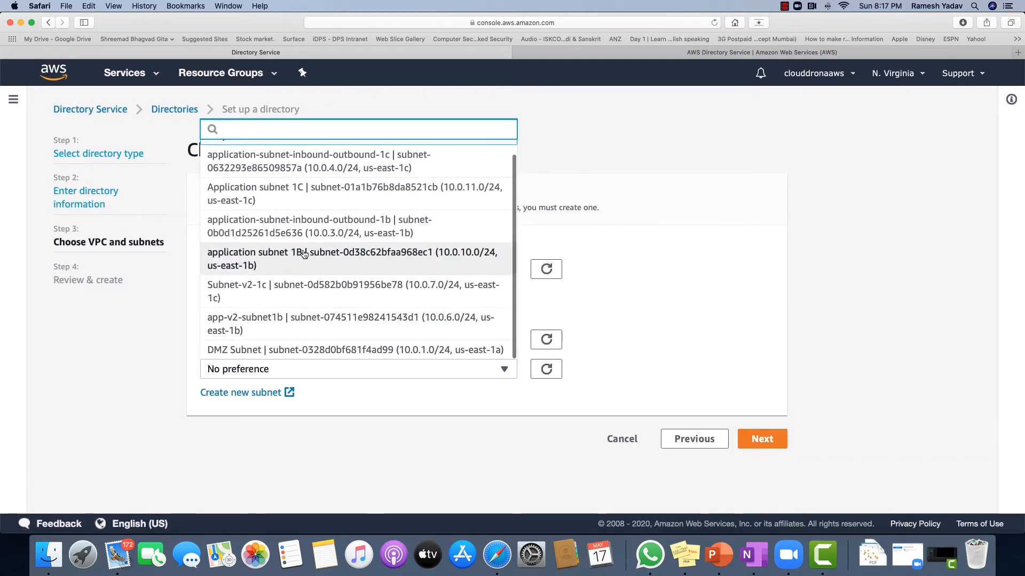
click(298, 197)
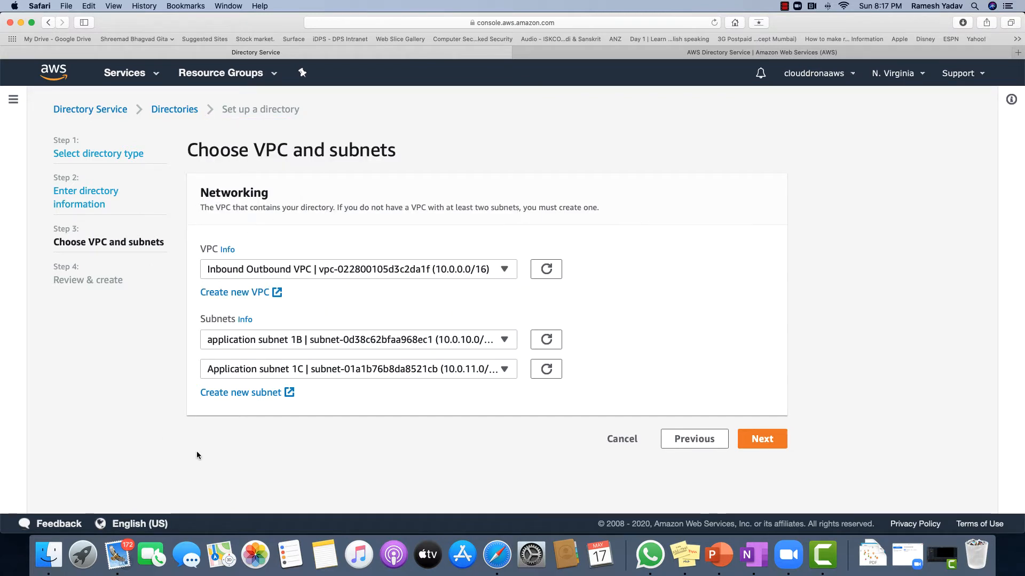
click(774, 443)
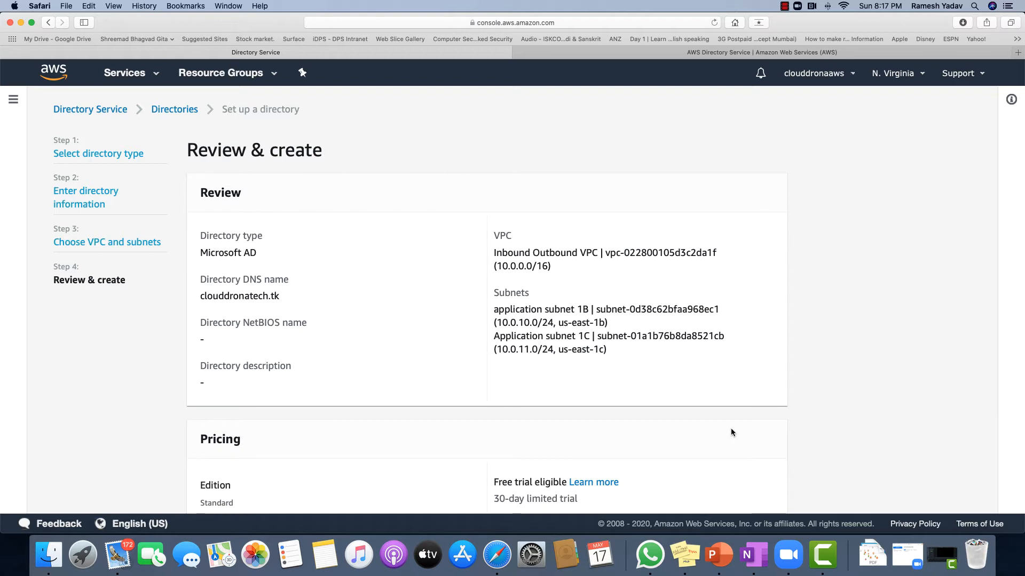
scroll(724, 427, down, 3)
click(643, 488)
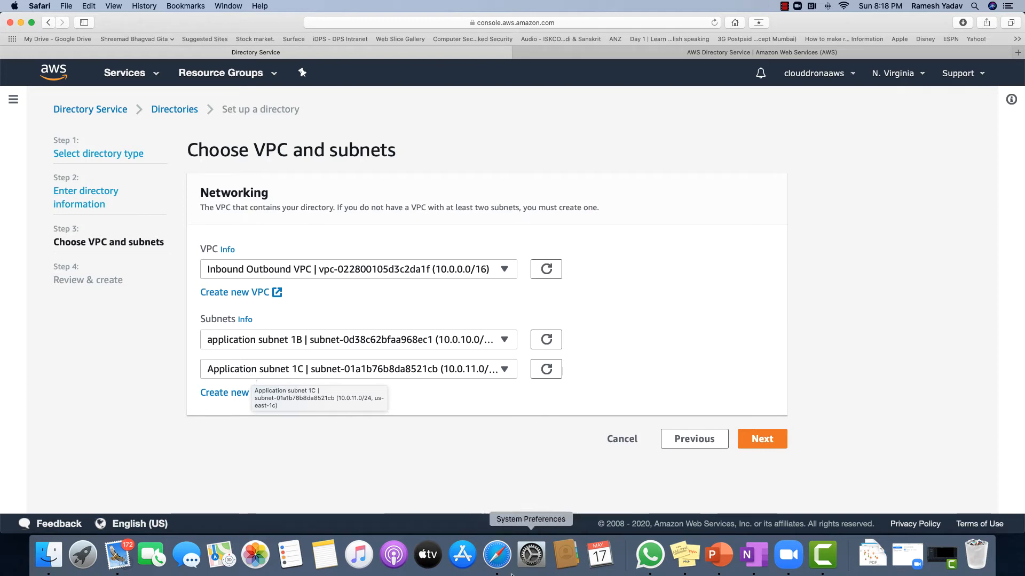
click(762, 438)
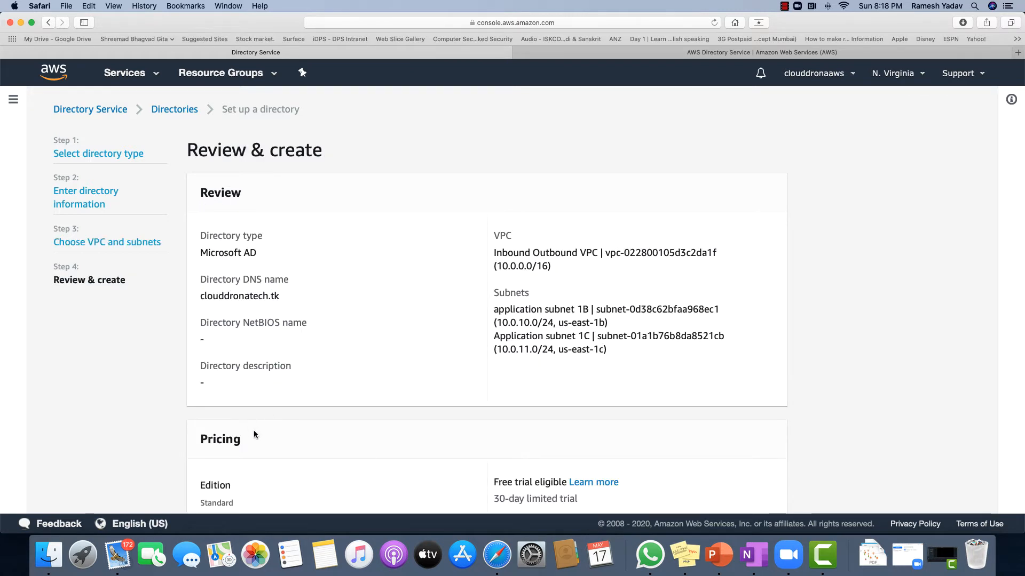
scroll(255, 430, down, 5)
scroll(259, 288, up, 5)
drag(597, 270, 494, 253)
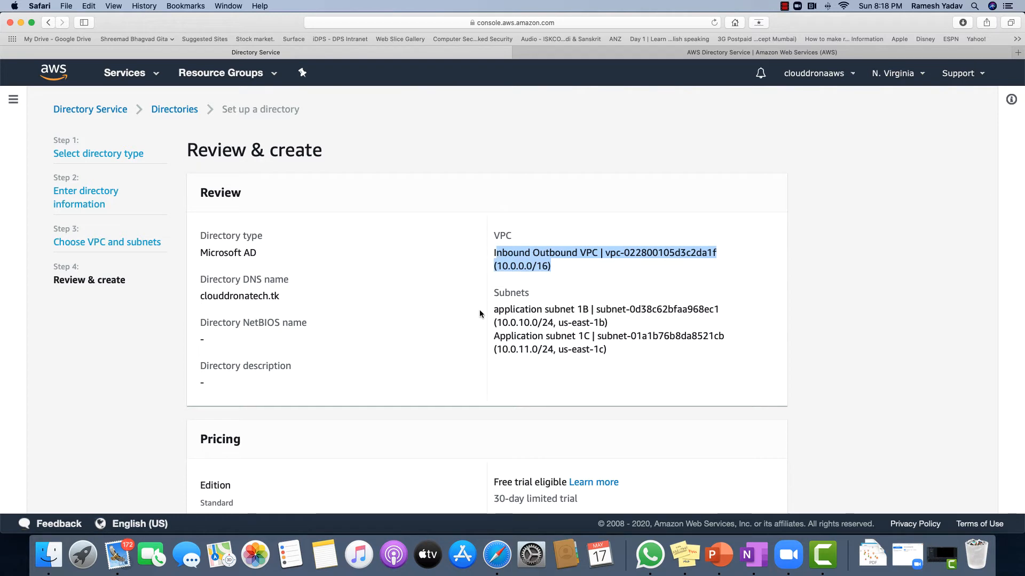
drag(492, 310, 617, 359)
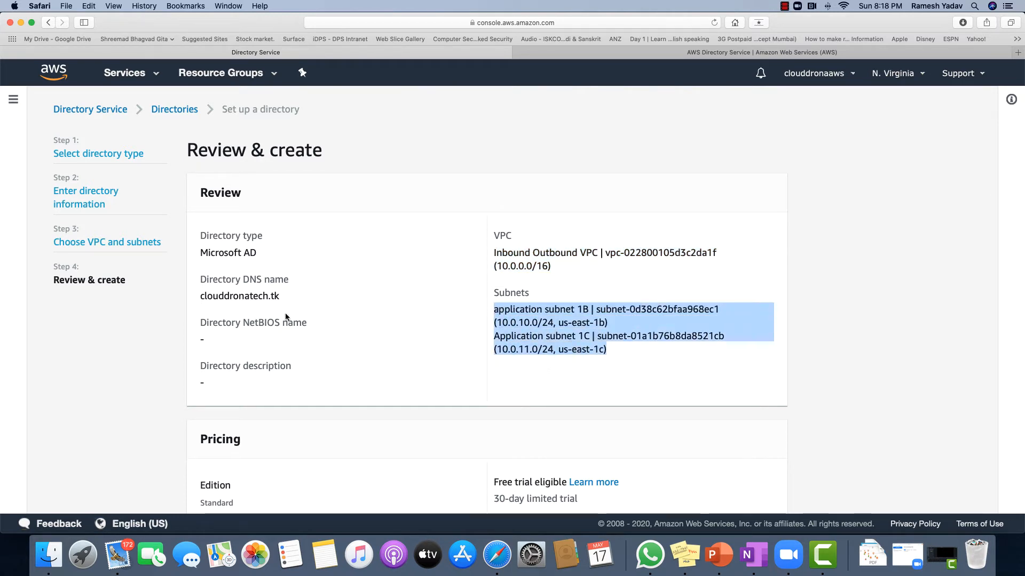
drag(280, 296, 239, 297)
click(341, 311)
scroll(344, 320, down, 5)
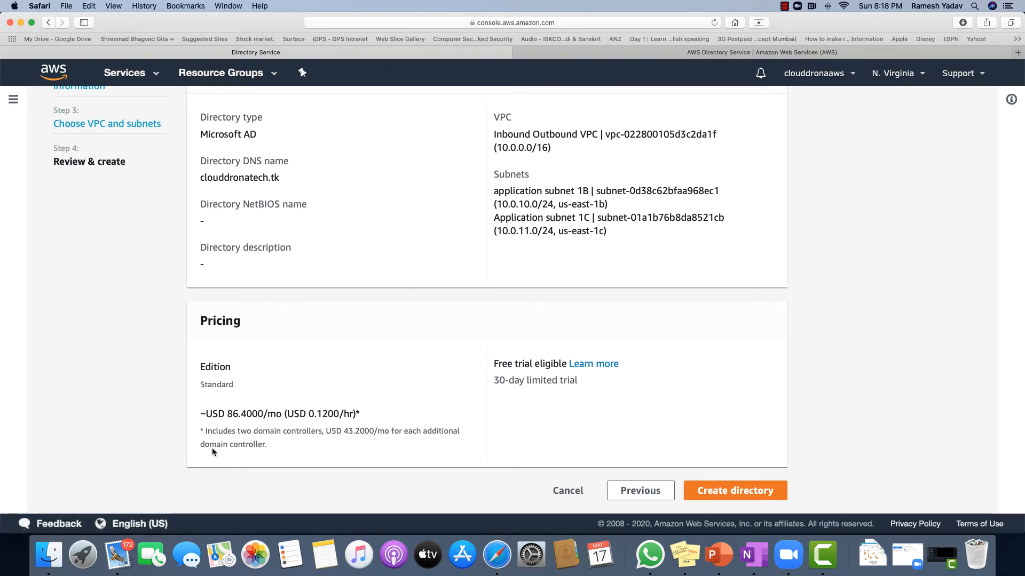
Review the Standard edition monthly and hourly pricing, then create the clouddronatech.tk directory
drag(207, 415, 250, 414)
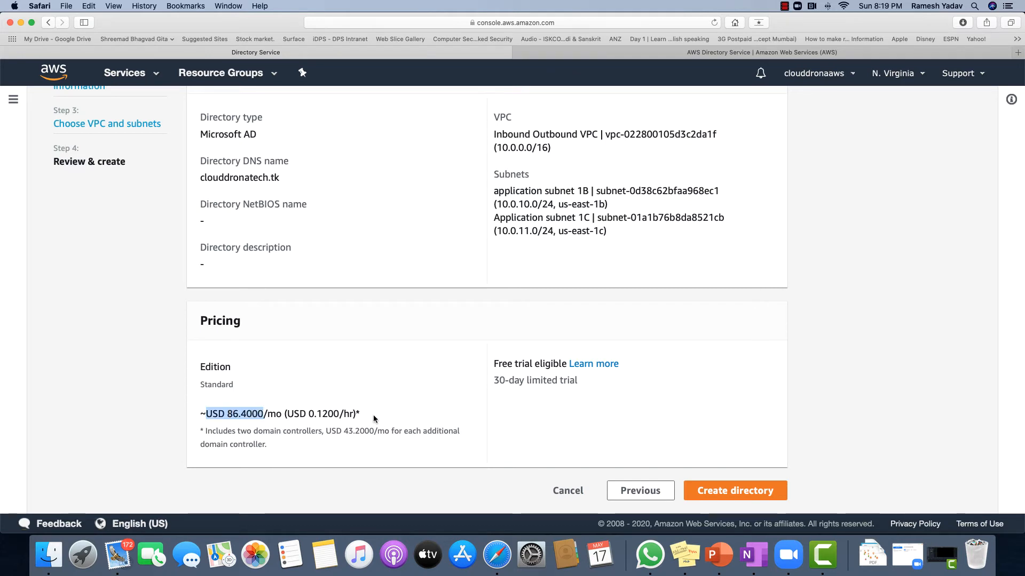
drag(373, 415, 208, 416)
click(254, 438)
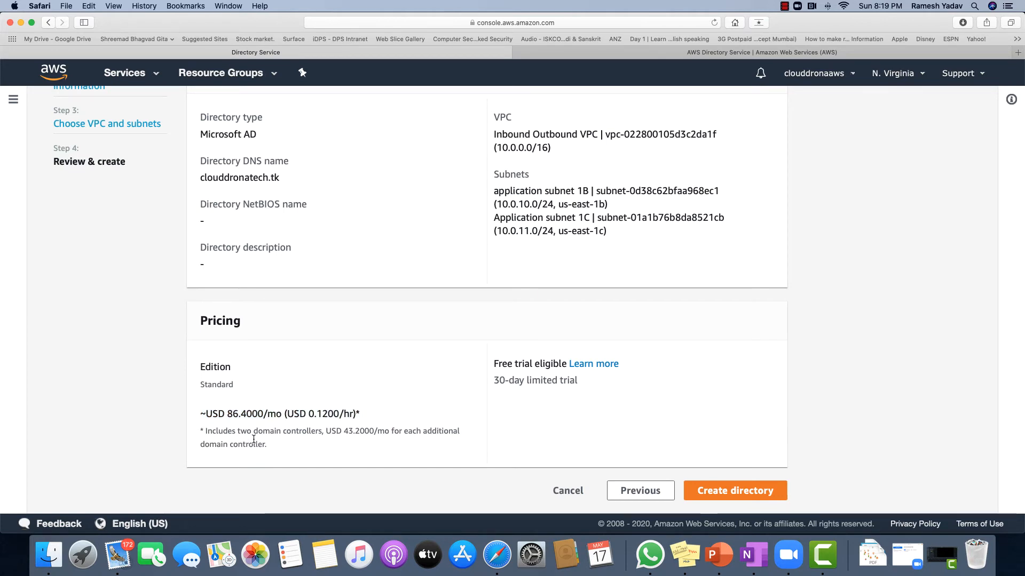
drag(286, 414, 349, 417)
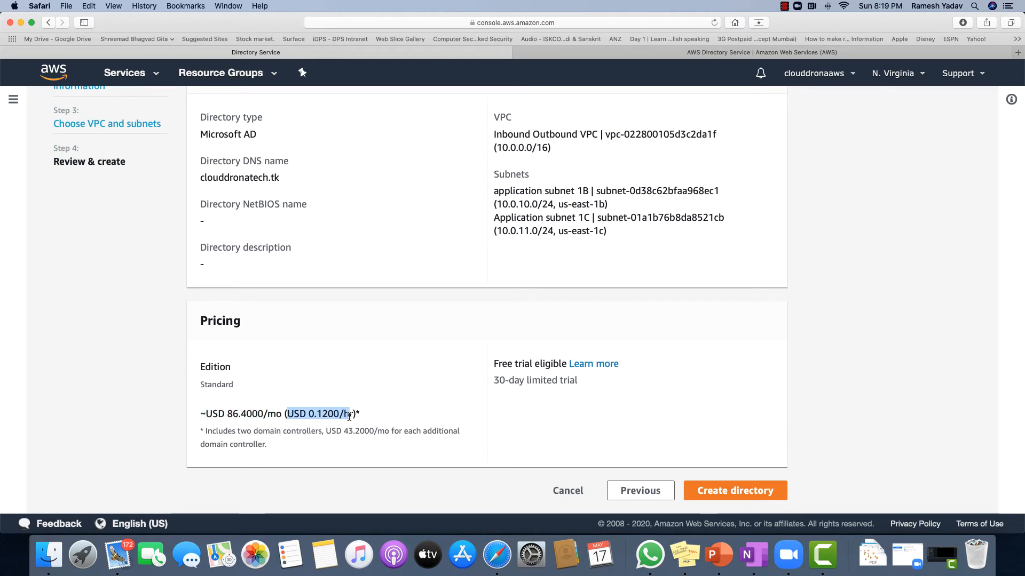
click(303, 443)
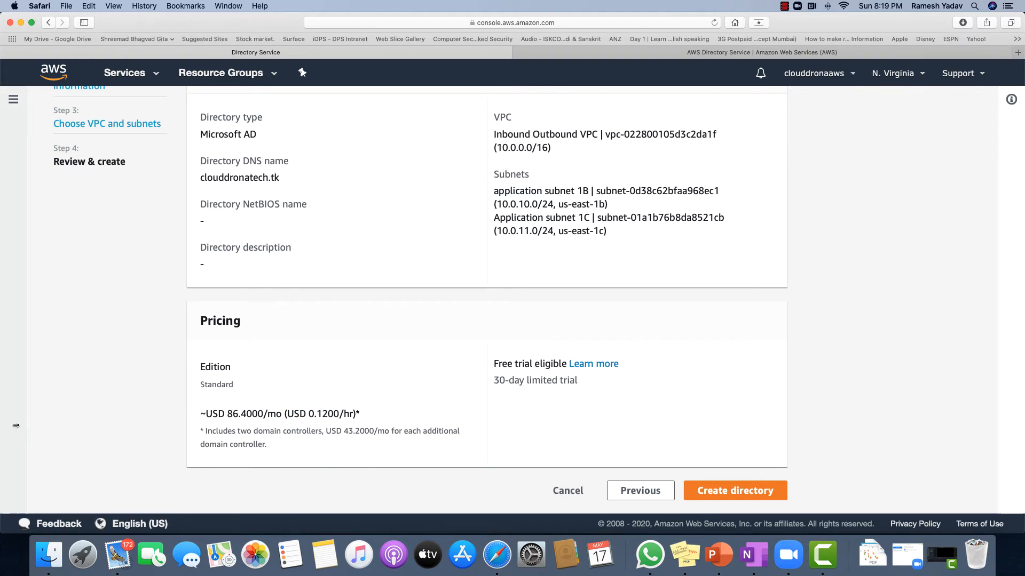
click(707, 495)
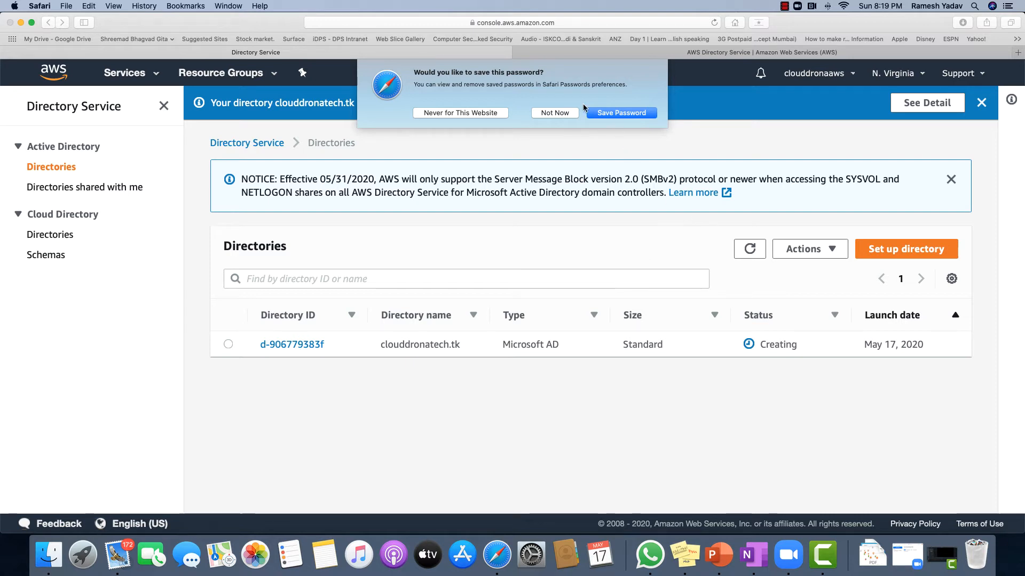
Dismiss Safari's save-password prompt and verify clouddronatech.tk shows status Active
click(557, 113)
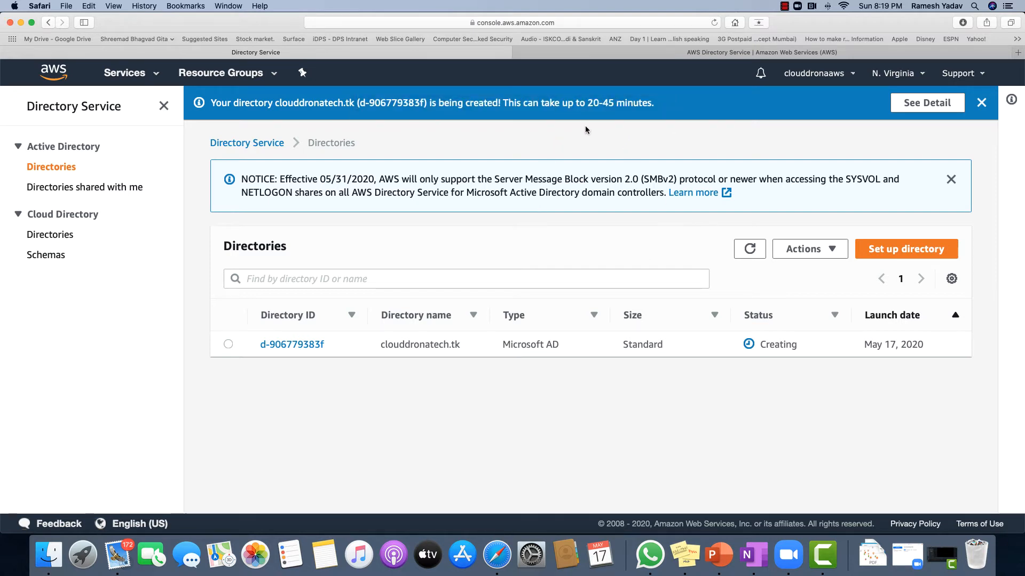
drag(587, 103, 661, 104)
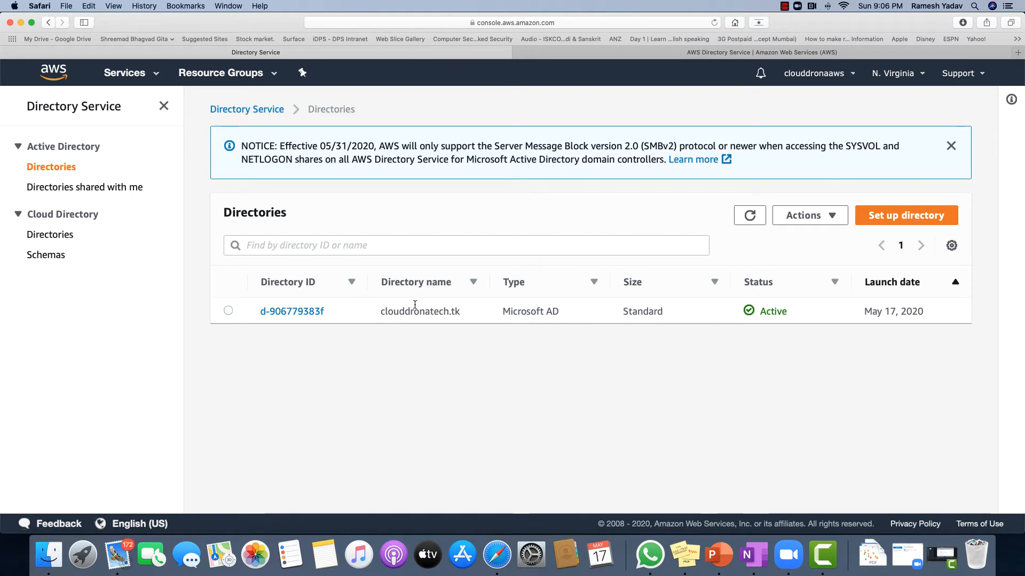
drag(380, 310, 785, 321)
click(749, 341)
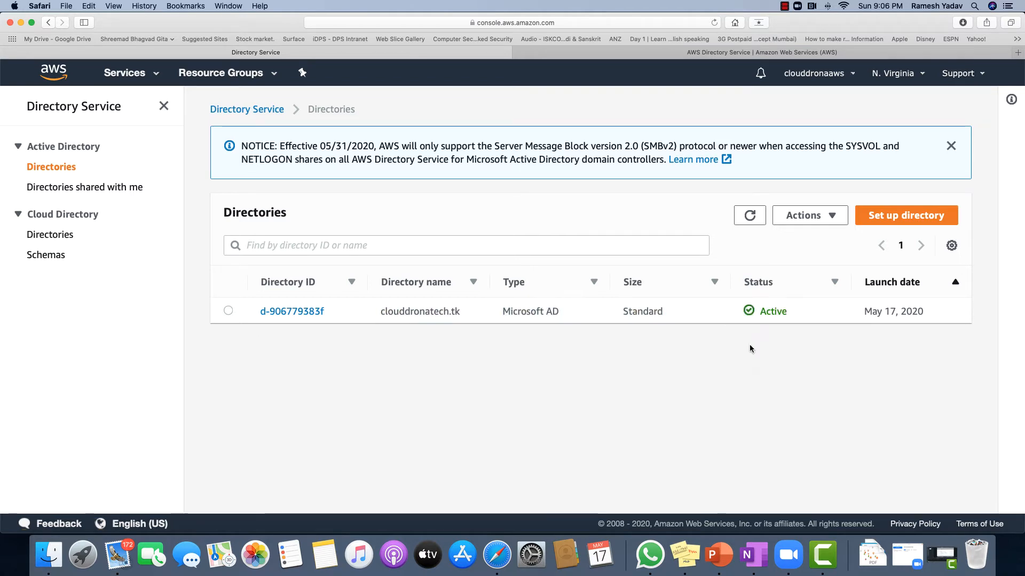
double_click(773, 311)
click(787, 339)
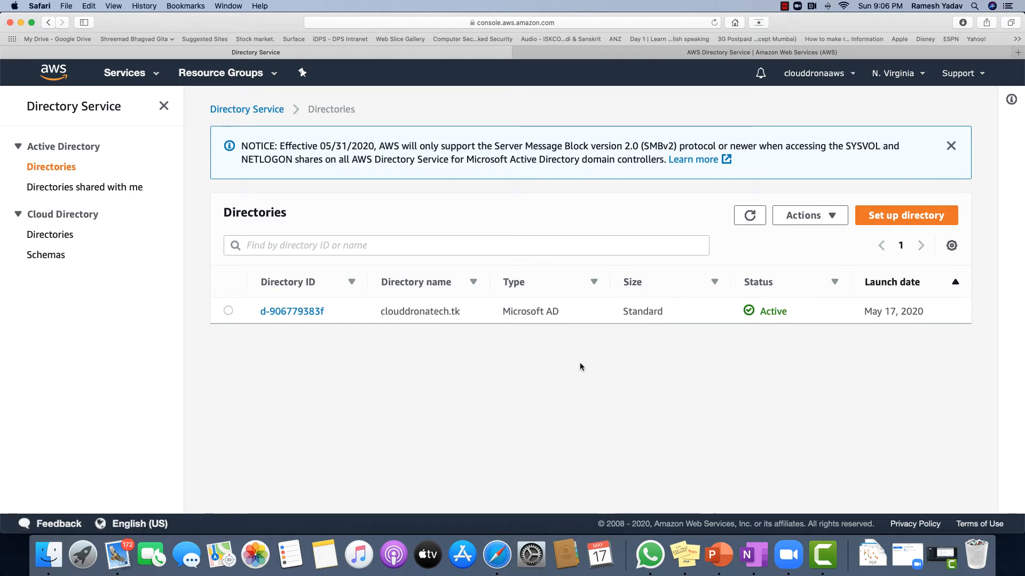
drag(380, 312, 458, 312)
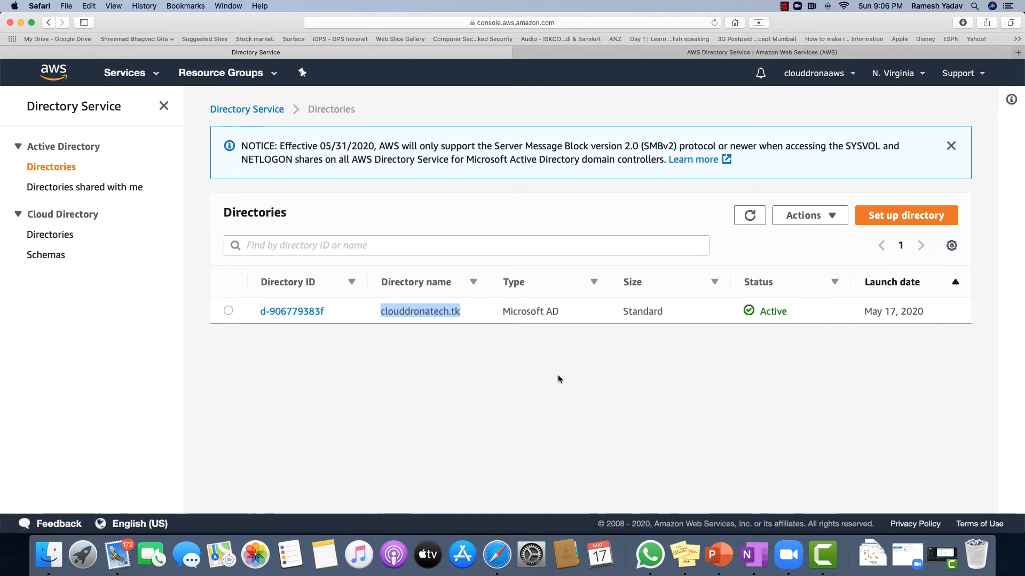
Show the SFTP server instance's details in the EC2 Running instances list
click(133, 75)
click(38, 159)
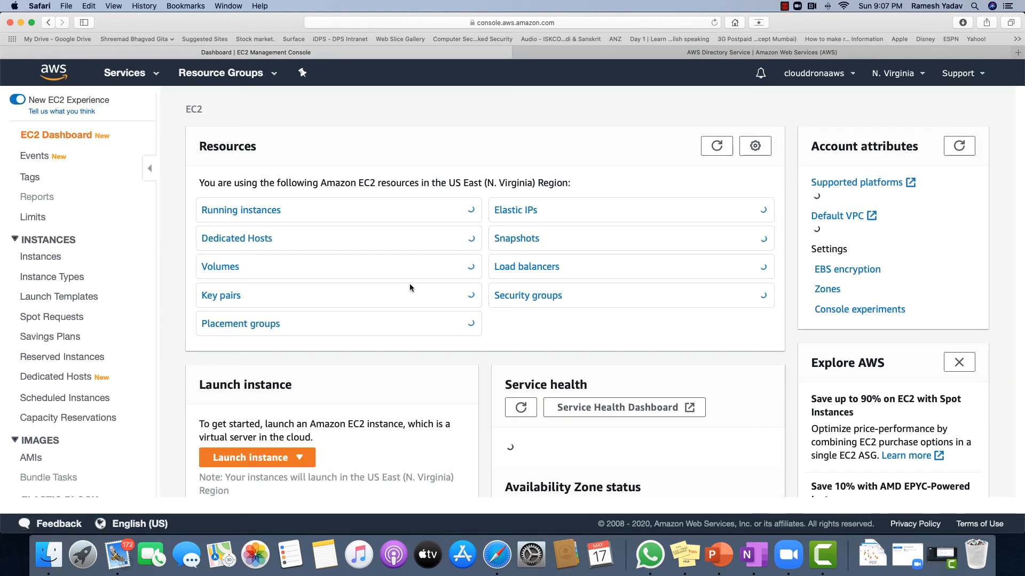
click(246, 212)
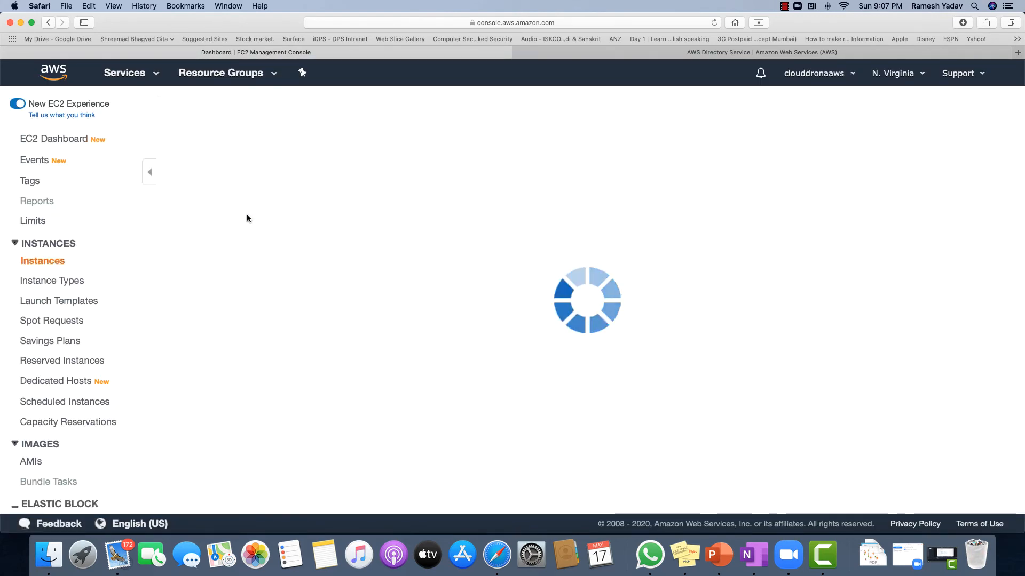
click(293, 193)
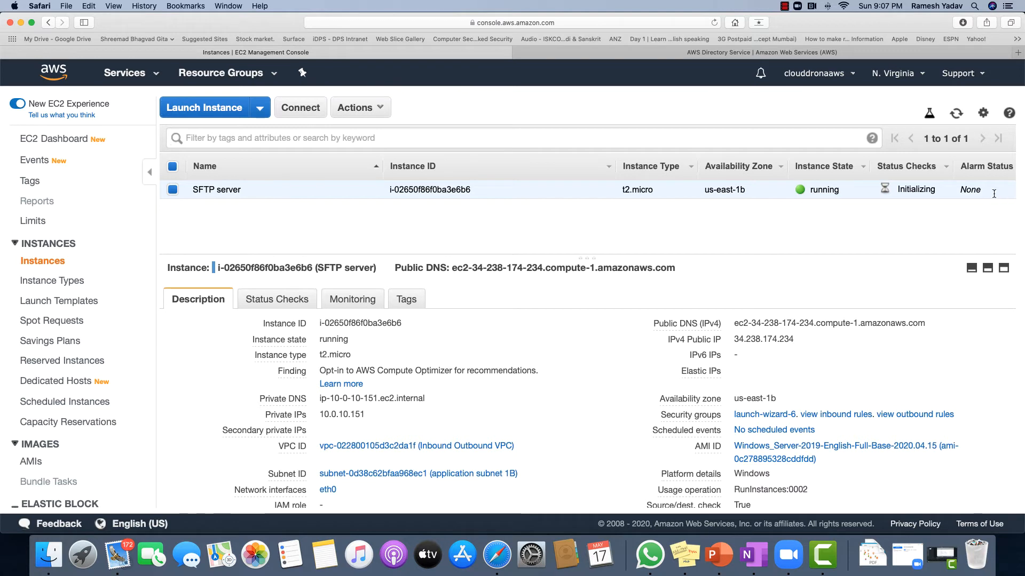
click(962, 118)
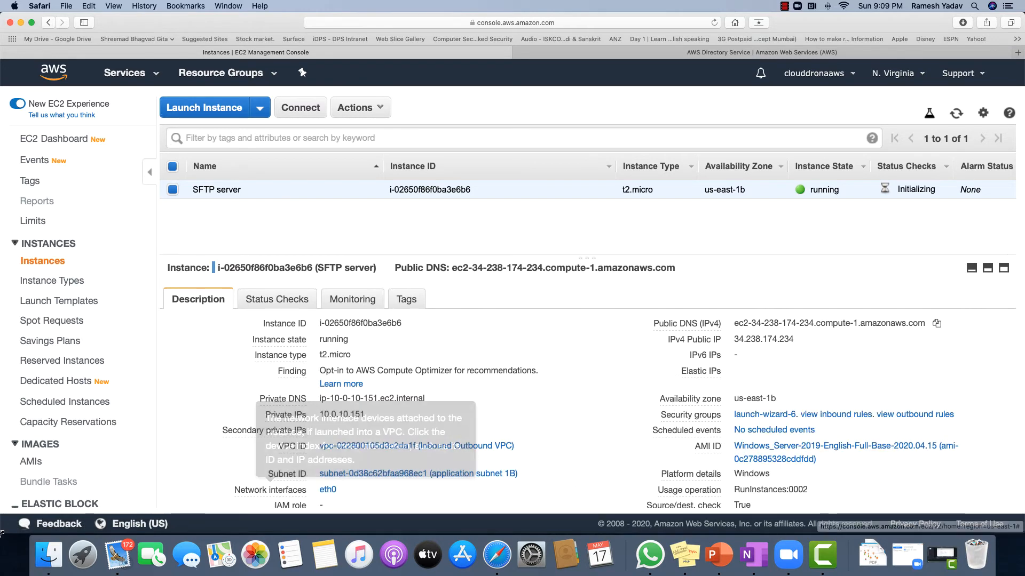
Copy the instance's public DNS into the windows Jumphost PC name in Microsoft Remote Desktop
key(super+space)
text(remote)
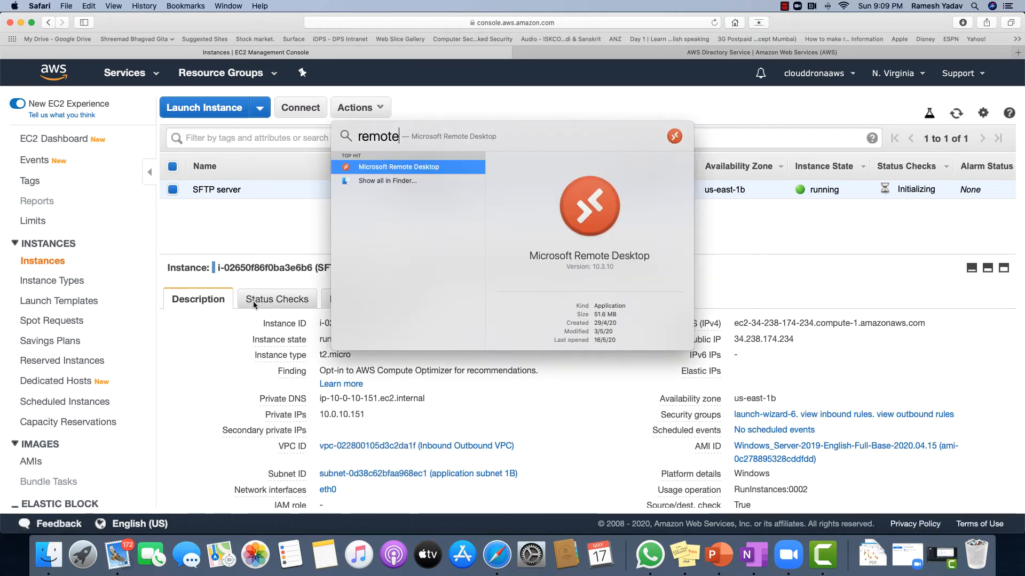
key(Return)
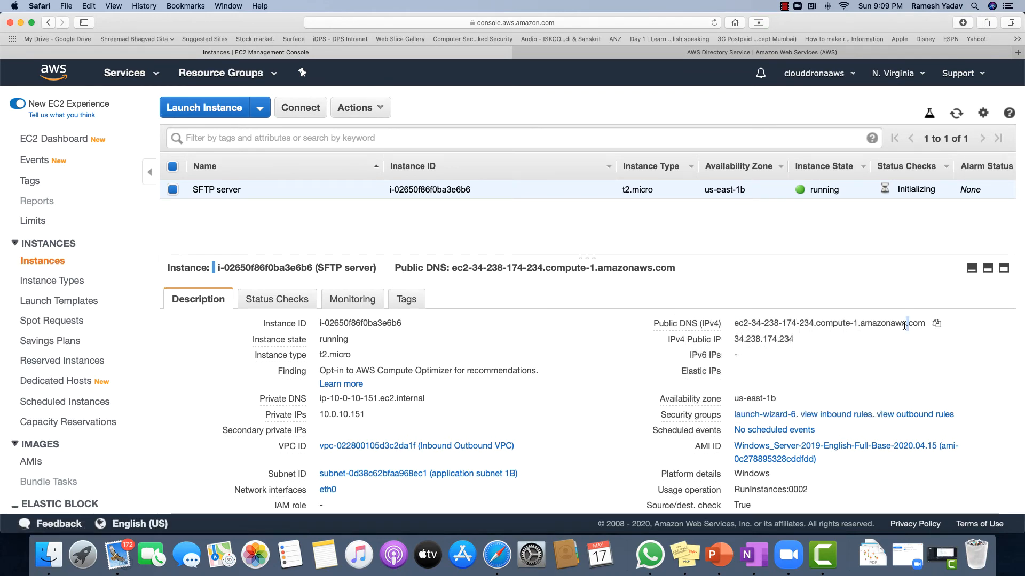
click(936, 324)
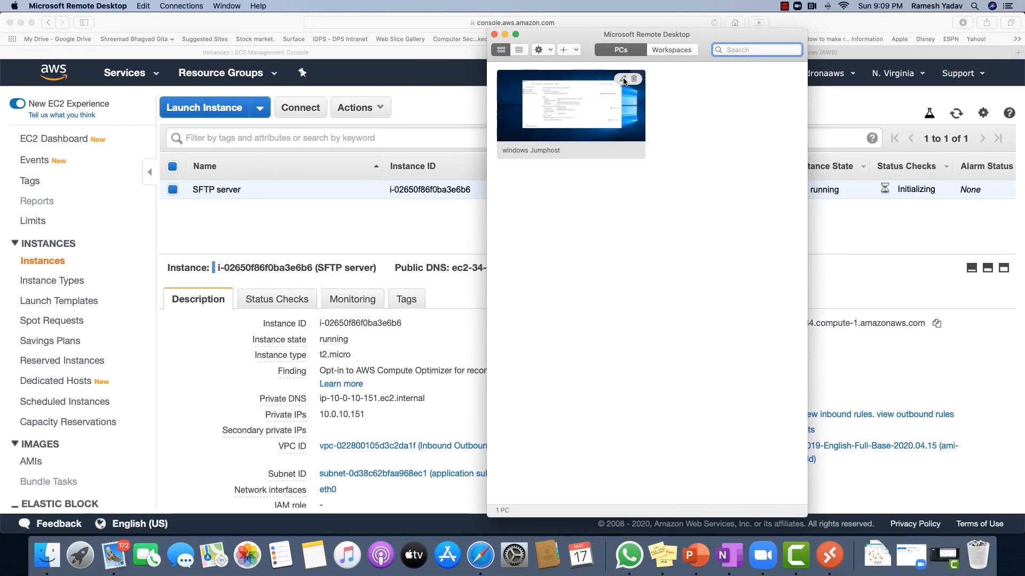
click(622, 78)
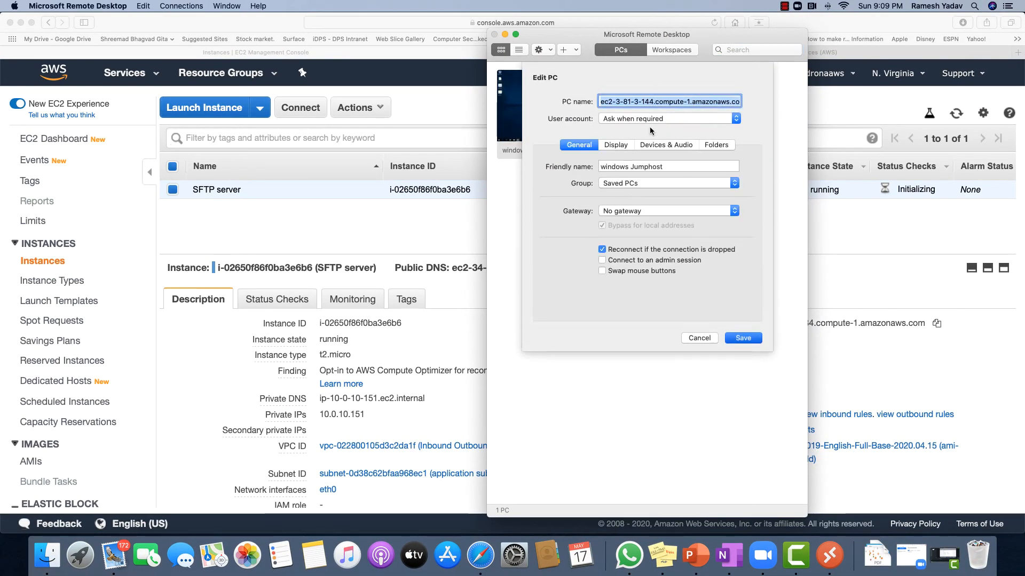
key(super+v)
click(742, 338)
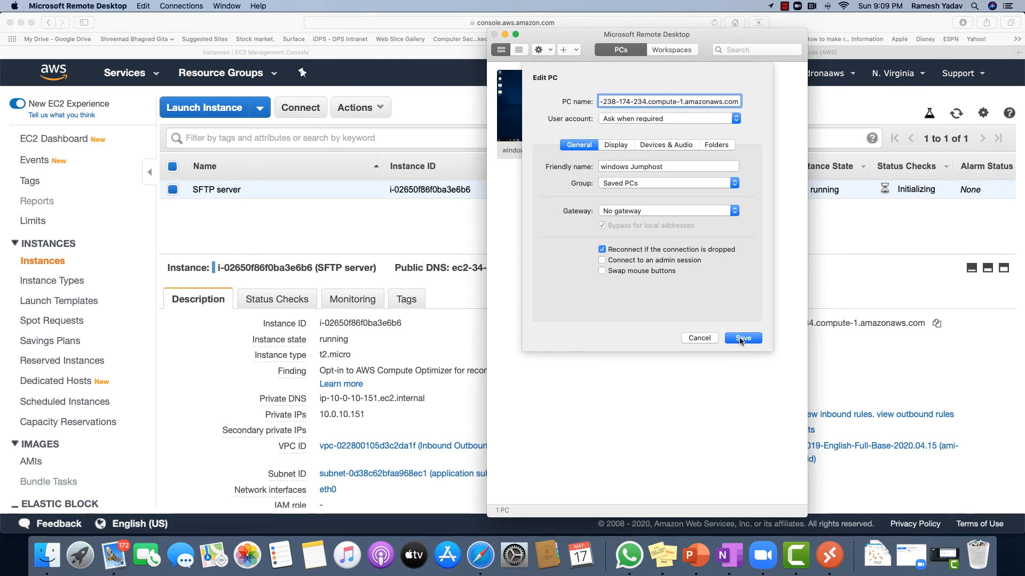
click(585, 110)
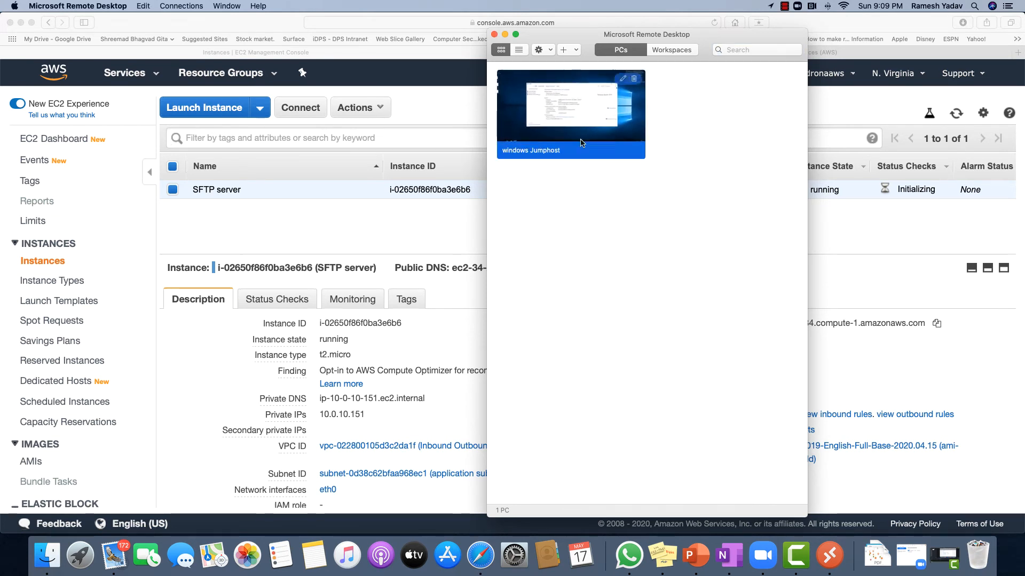
Connect to windows Jumphost as user 'administrador', then return to the Safari EC2 console
double_click(583, 110)
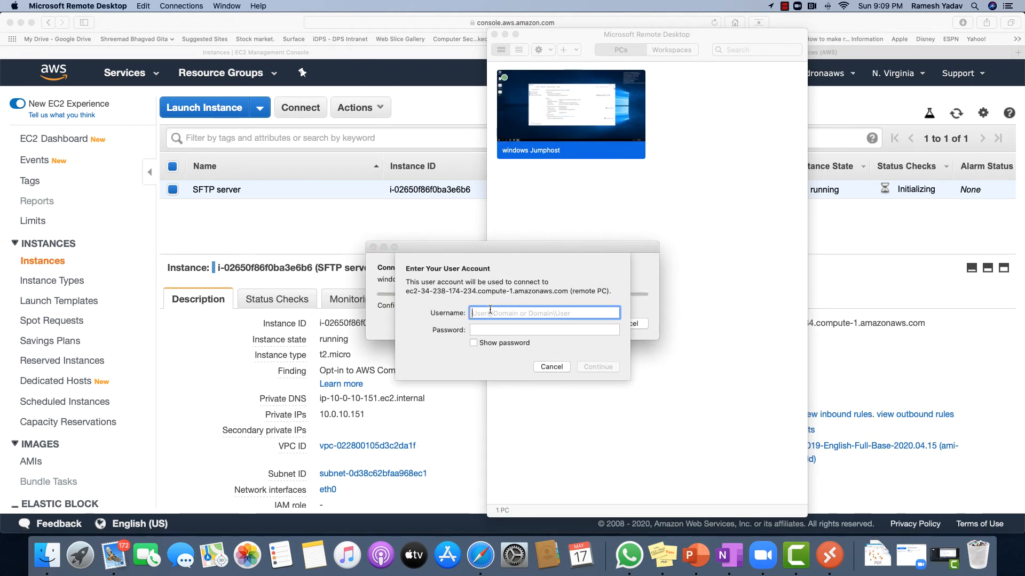
text(administ)
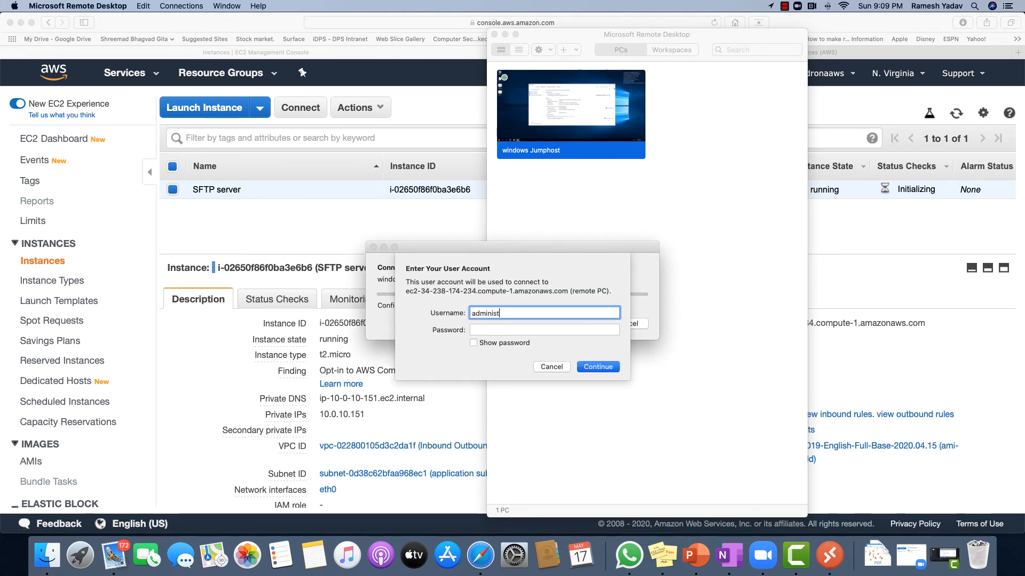
text(rad)
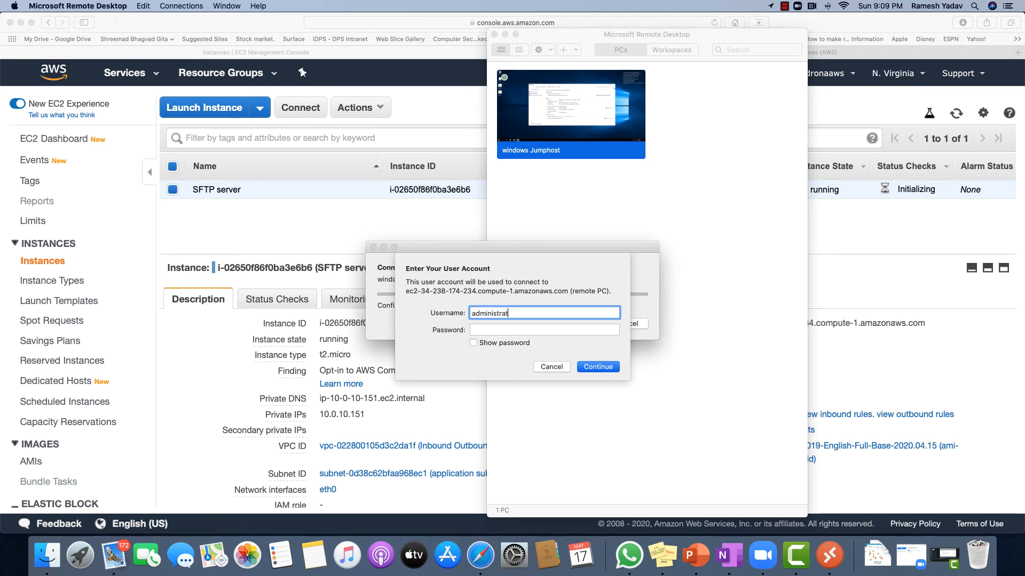
text(or)
click(320, 279)
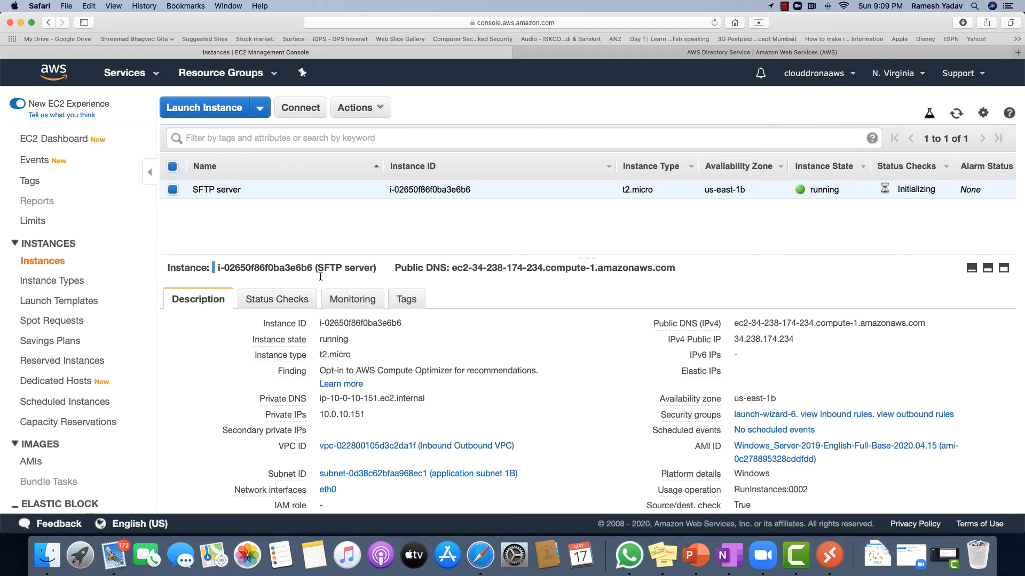
Decrypt the instance's Administrator password using clouddron-lab-key.pem and copy it
click(299, 110)
click(473, 351)
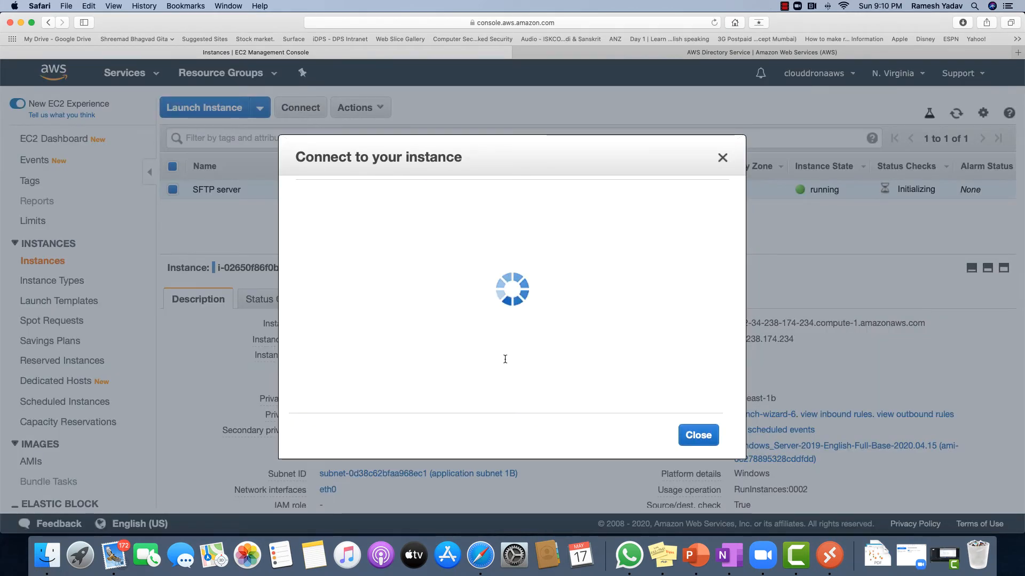
click(677, 399)
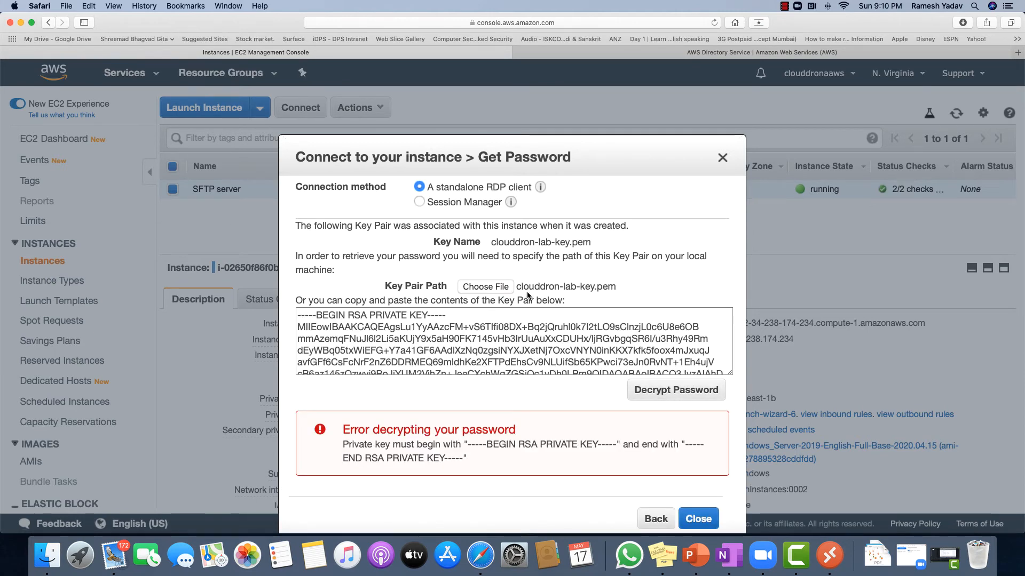
click(677, 389)
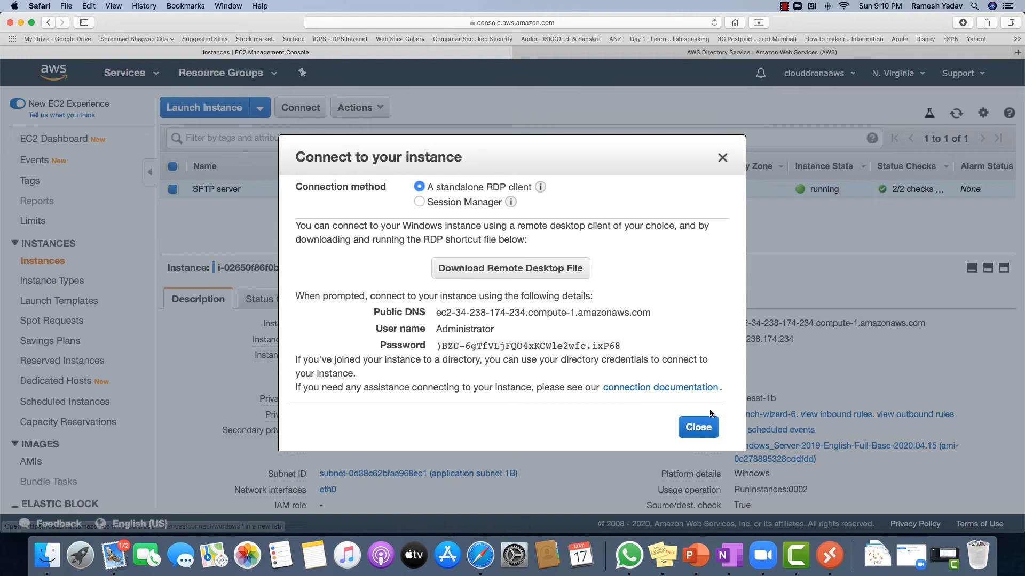
double_click(569, 346)
click(627, 347)
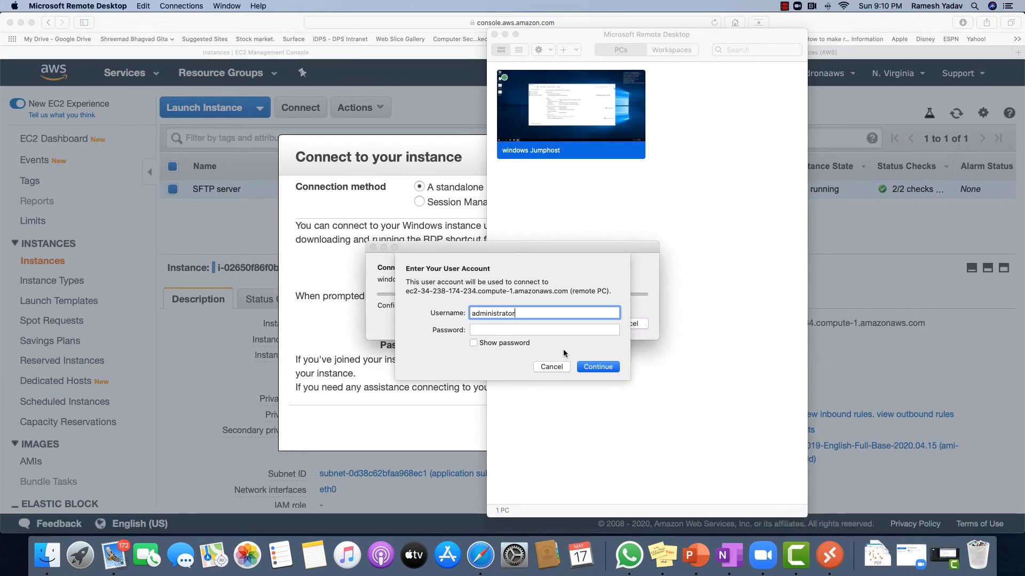
Paste the decrypted password, sign in, and accept the unverified certificate warning
key(Tab)
key(super+v)
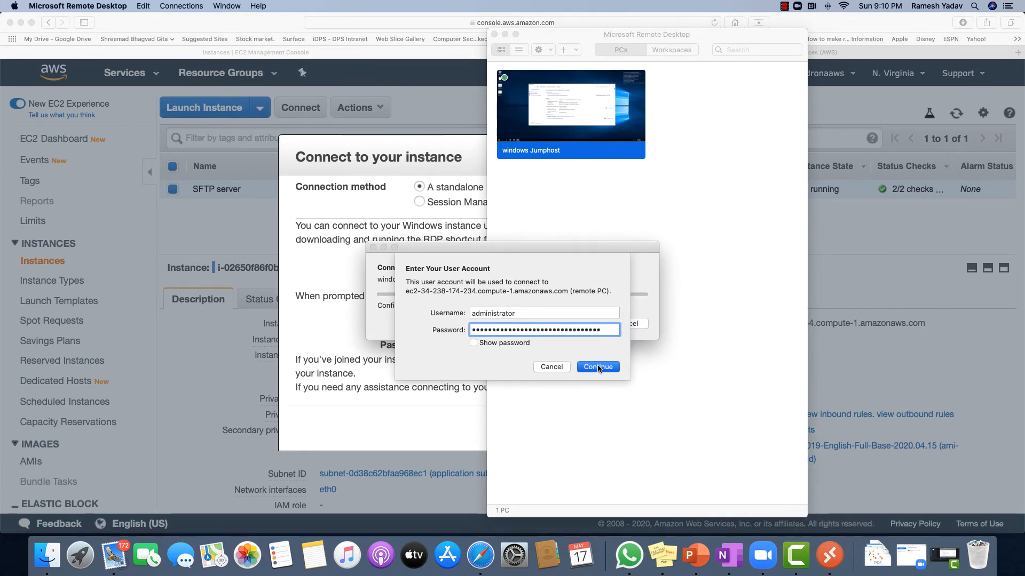
click(598, 367)
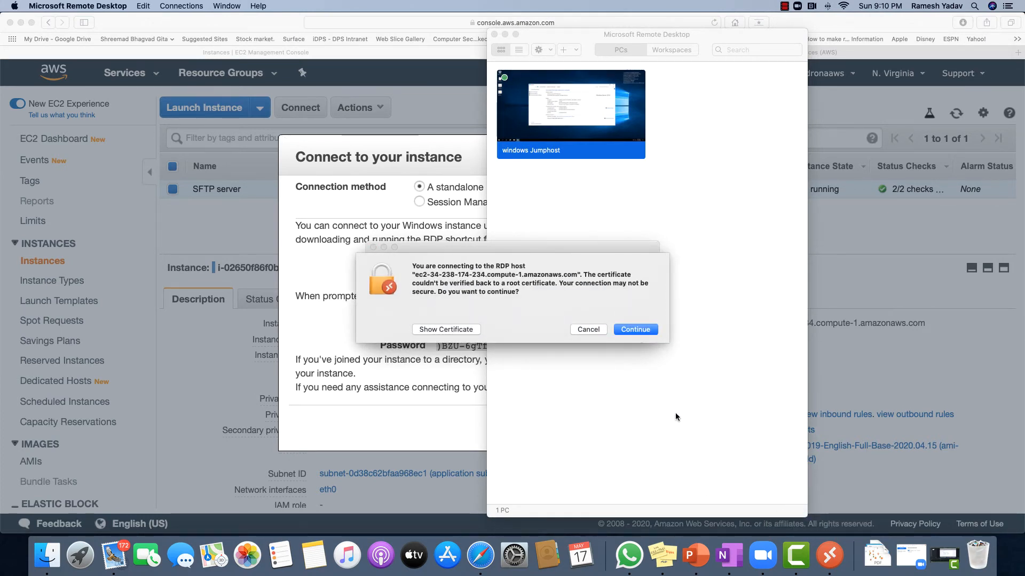
click(634, 328)
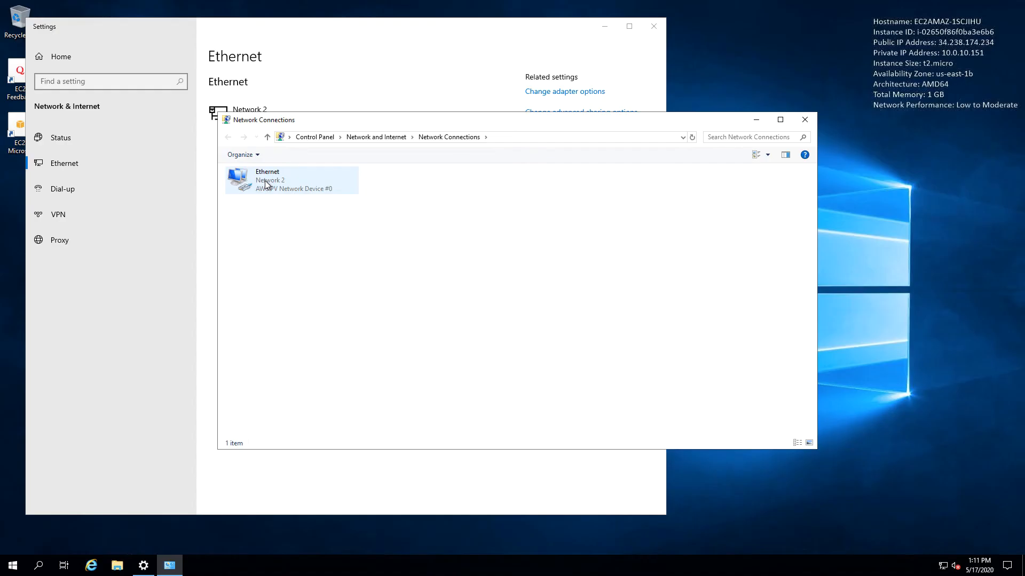
Switch the Ethernet adapter's TCP/IPv4 settings to manually specified DNS servers, then return to the AWS console
double_click(265, 182)
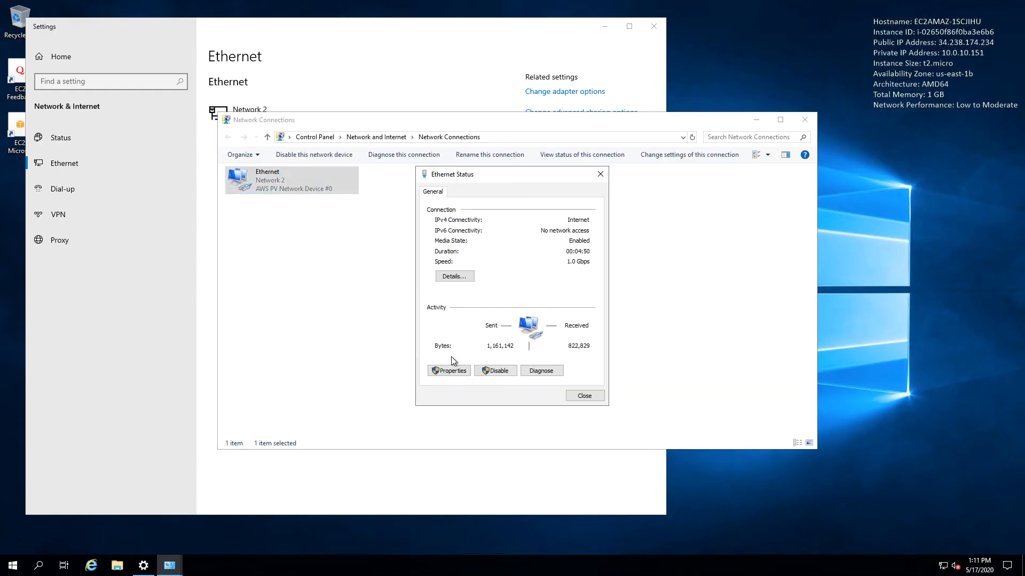
click(451, 371)
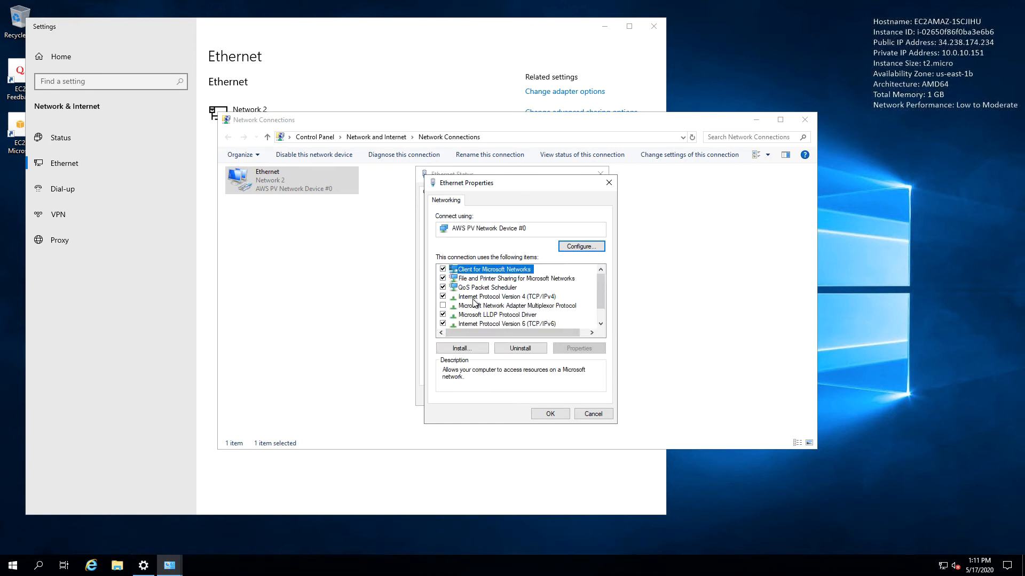
click(486, 297)
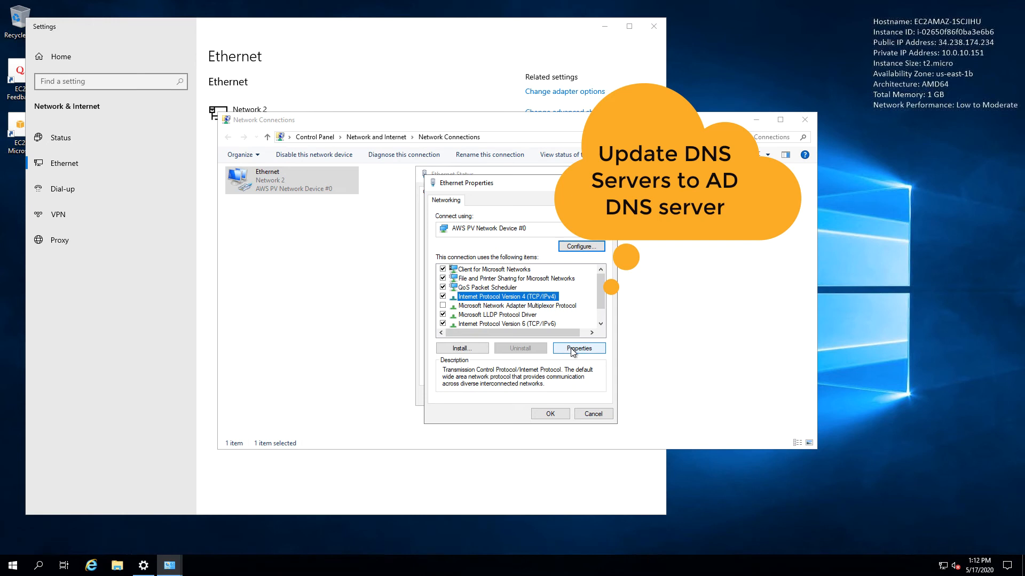
click(572, 349)
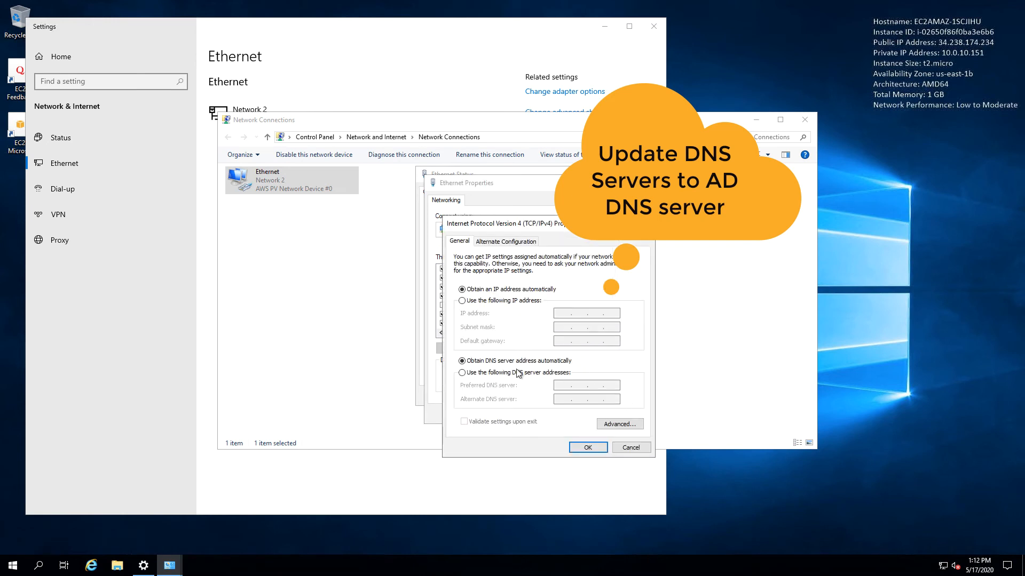
click(462, 372)
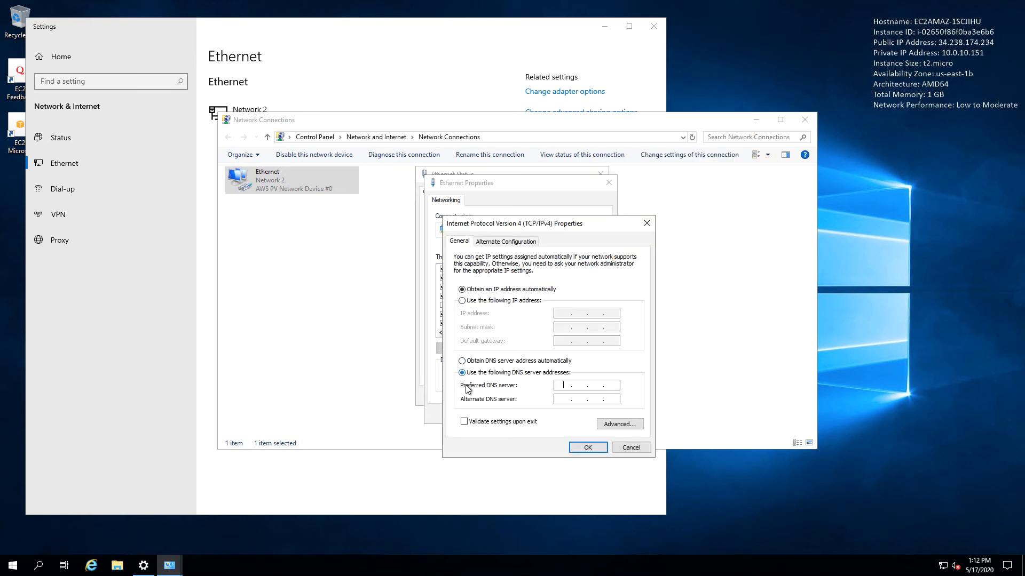
key(ctrl+Left)
click(369, 380)
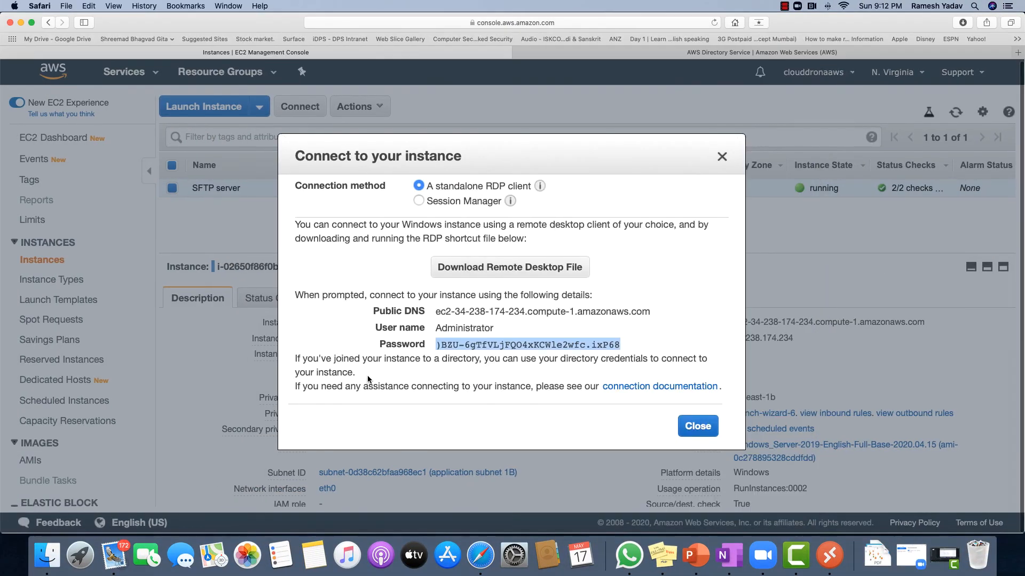
Open directory d-906779383f in Directory Service and copy its first DNS address, 10.0.10.166
click(696, 426)
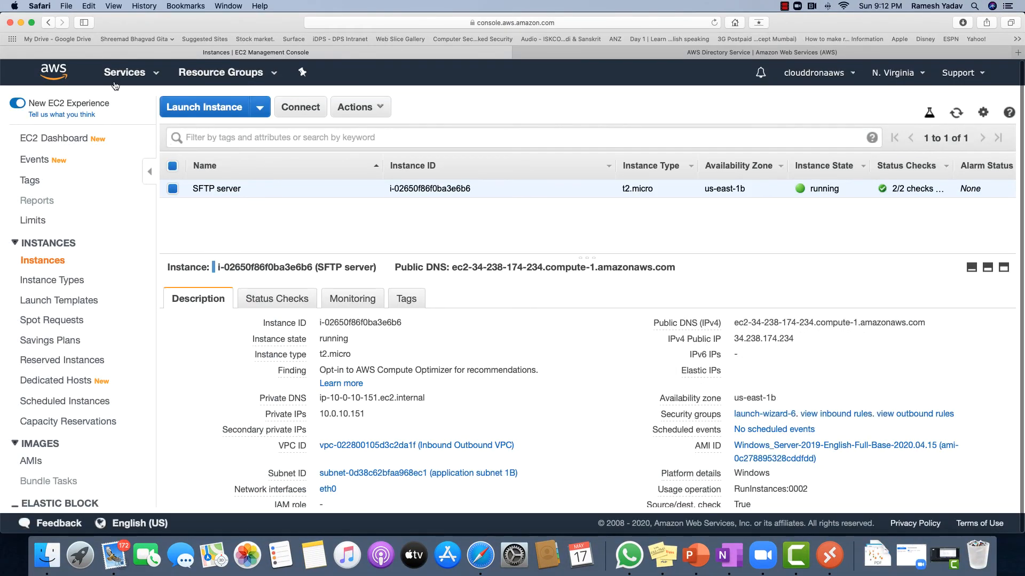
click(122, 73)
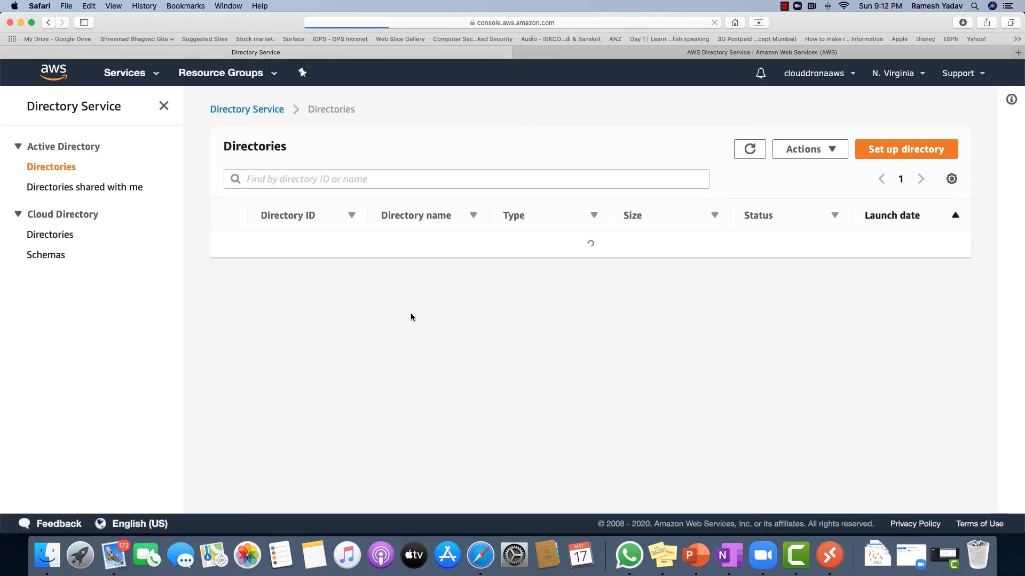
click(291, 313)
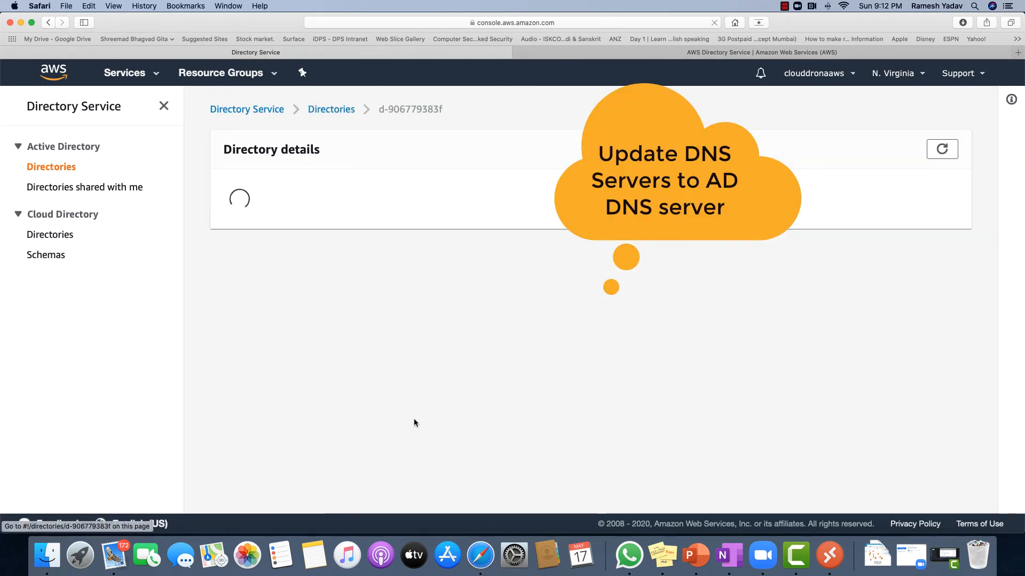
scroll(415, 423, down, 5)
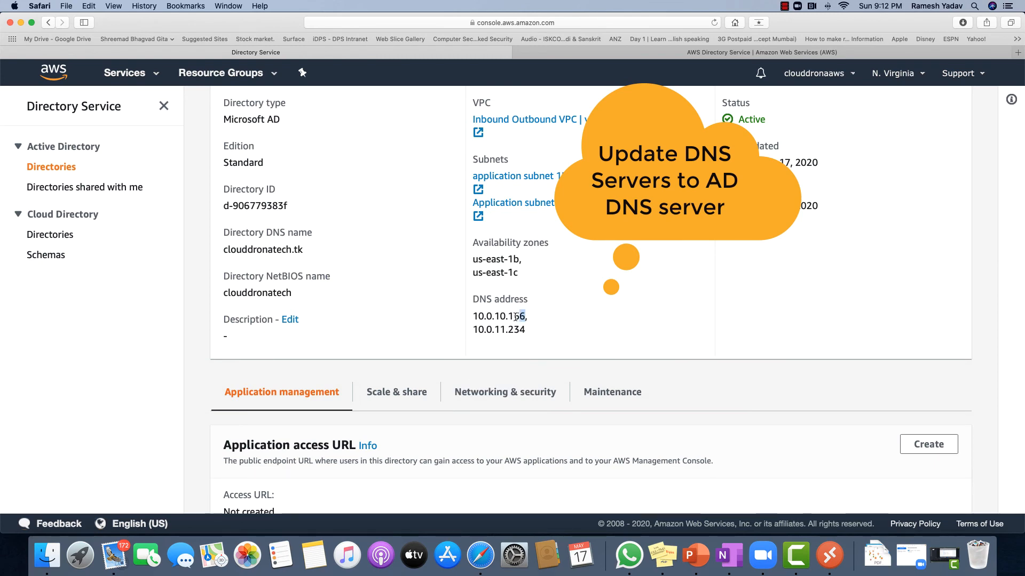
drag(516, 316, 472, 316)
key(super+c)
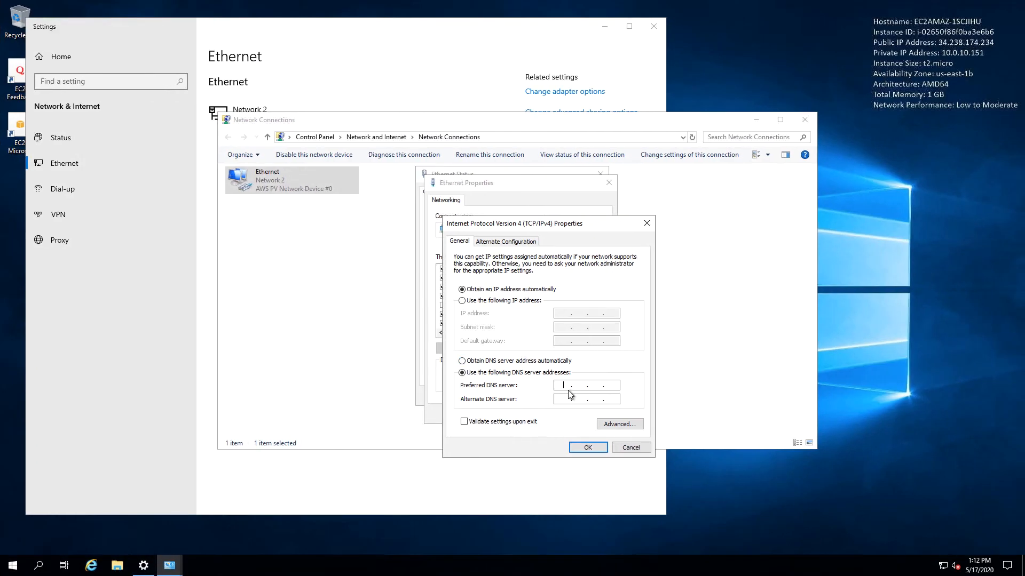
Enter 10.0.10.166 as preferred and 10.0.11.234 as alternate DNS server in IPv4 properties
key(ctrl+v)
key(ctrl+Left)
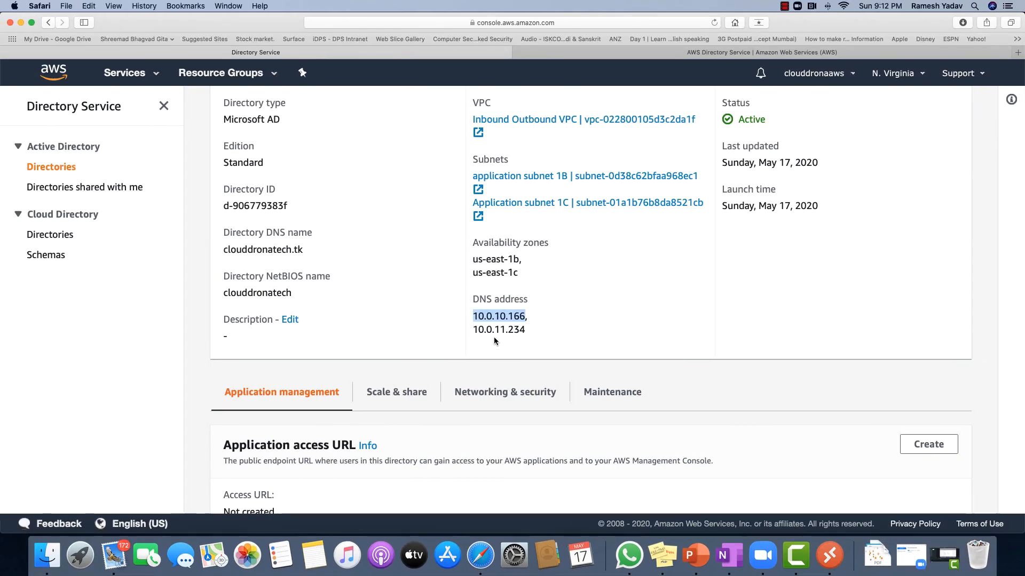
drag(471, 330, 526, 330)
key(super+c)
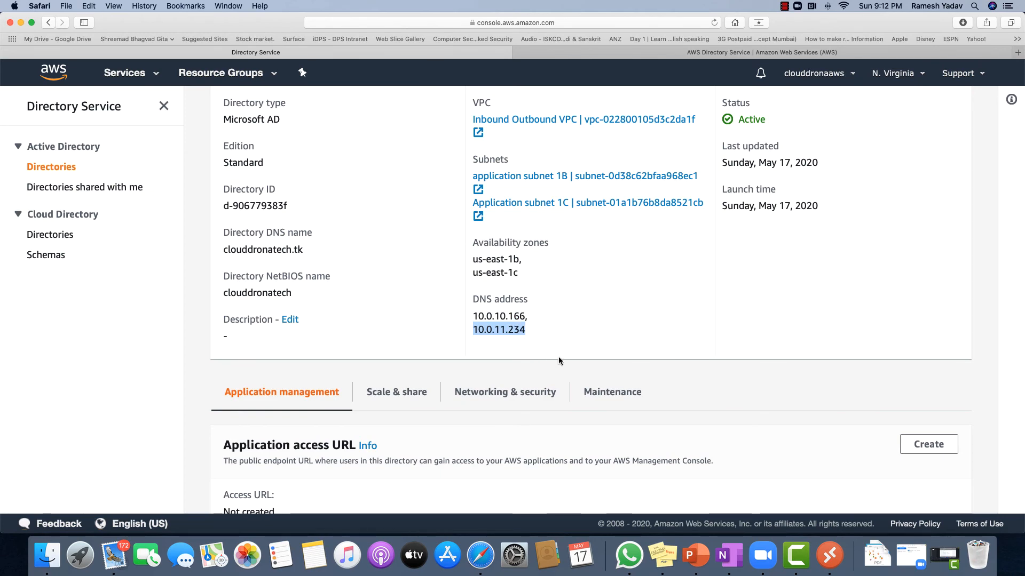
key(ctrl+Right)
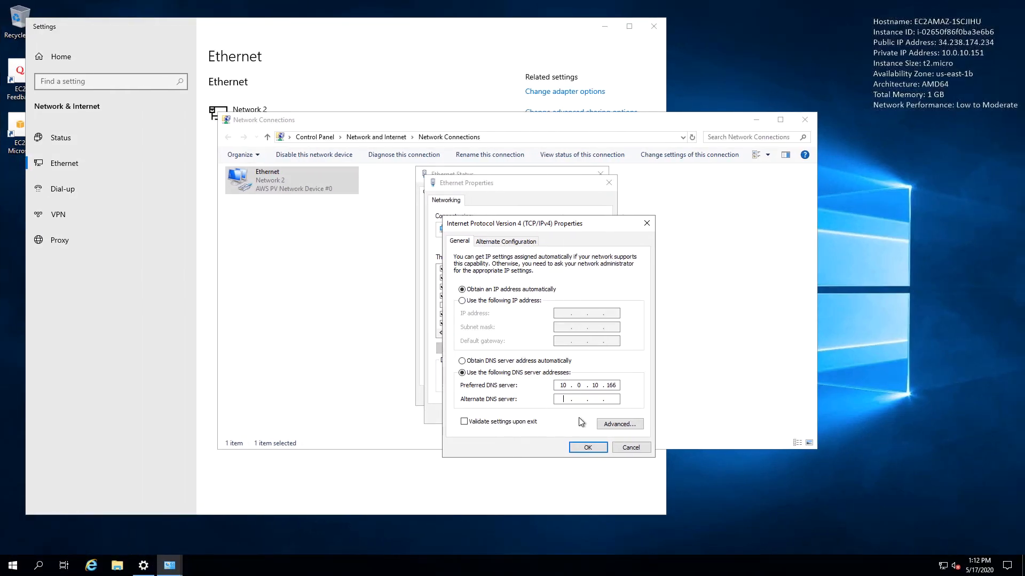
key(ctrl+v)
Save the IPv4 DNS settings and close the Ethernet properties and status dialogs
click(588, 449)
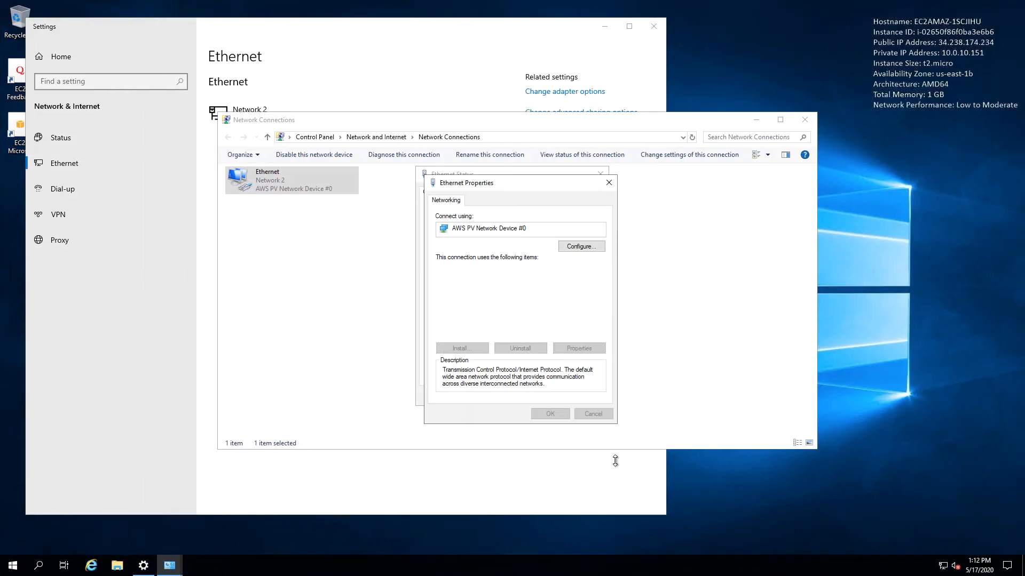
click(550, 414)
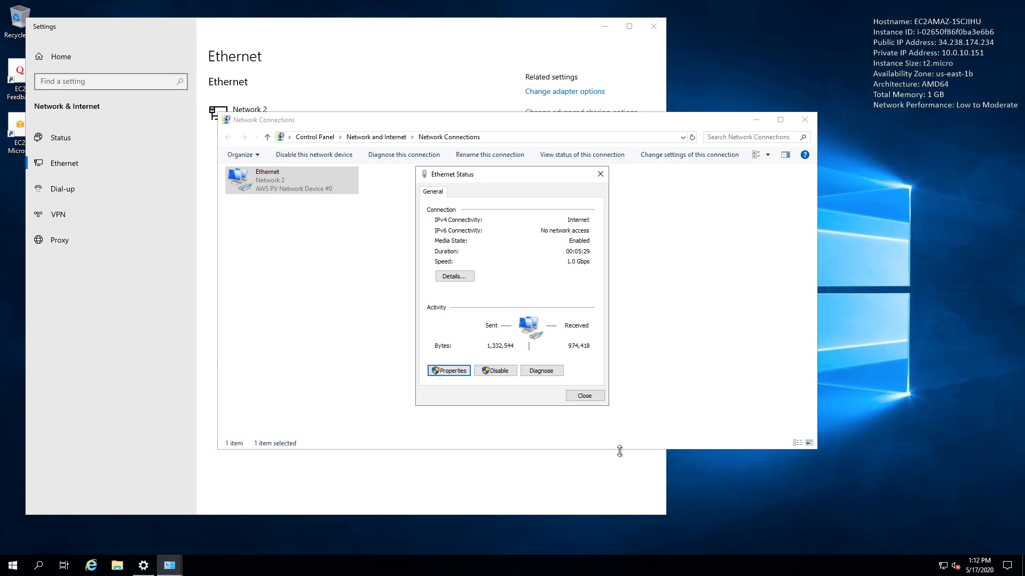
click(584, 396)
Search 'my pc' and open This PC's system properties
click(338, 471)
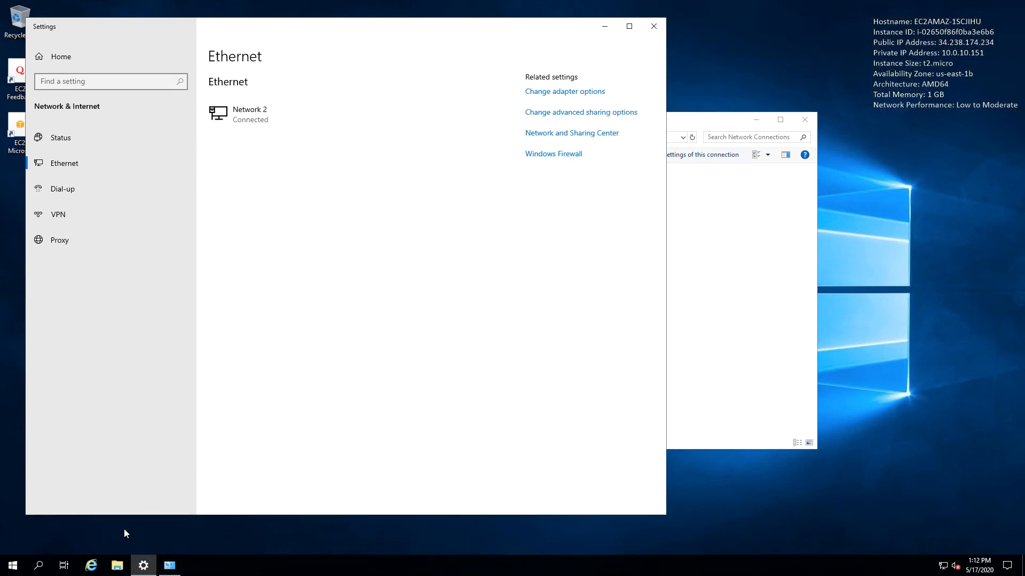
click(38, 565)
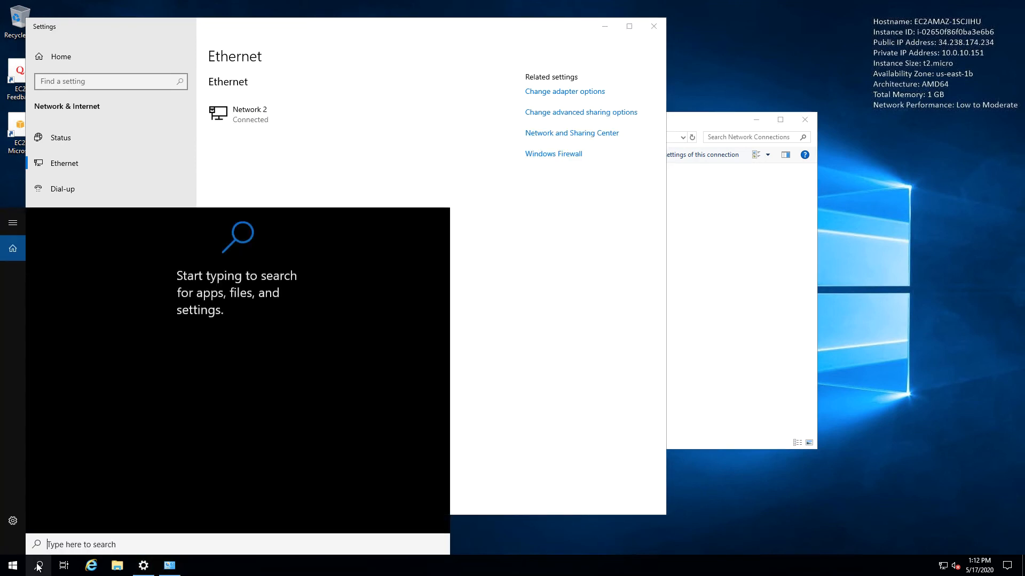
text(m)
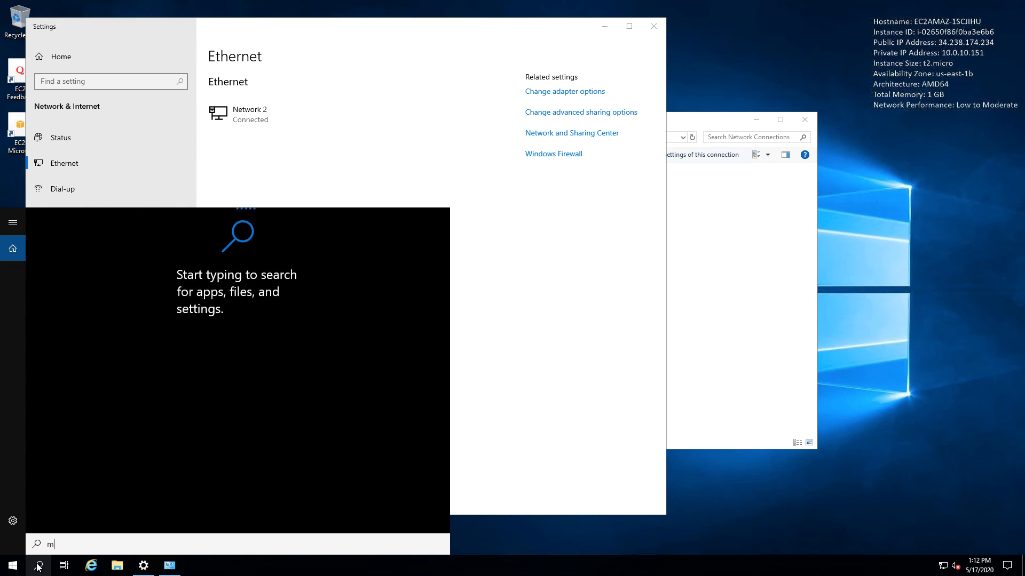
text(y pc)
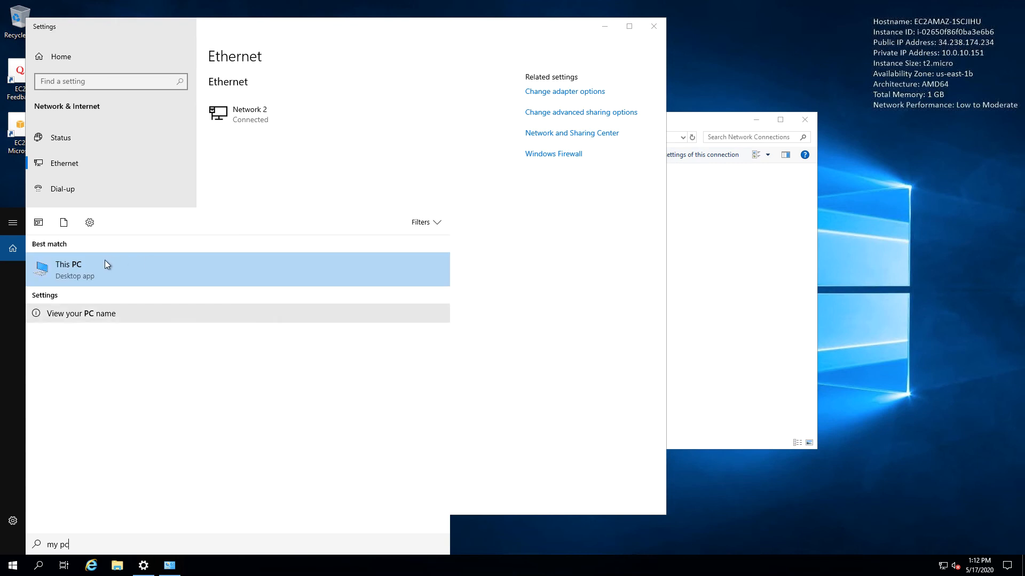
right_click(71, 271)
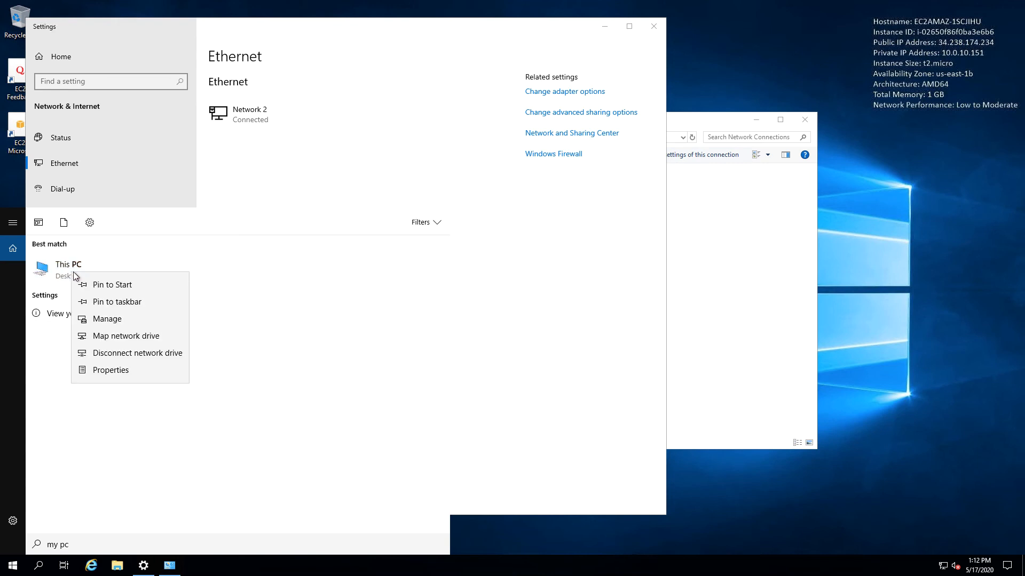
click(121, 371)
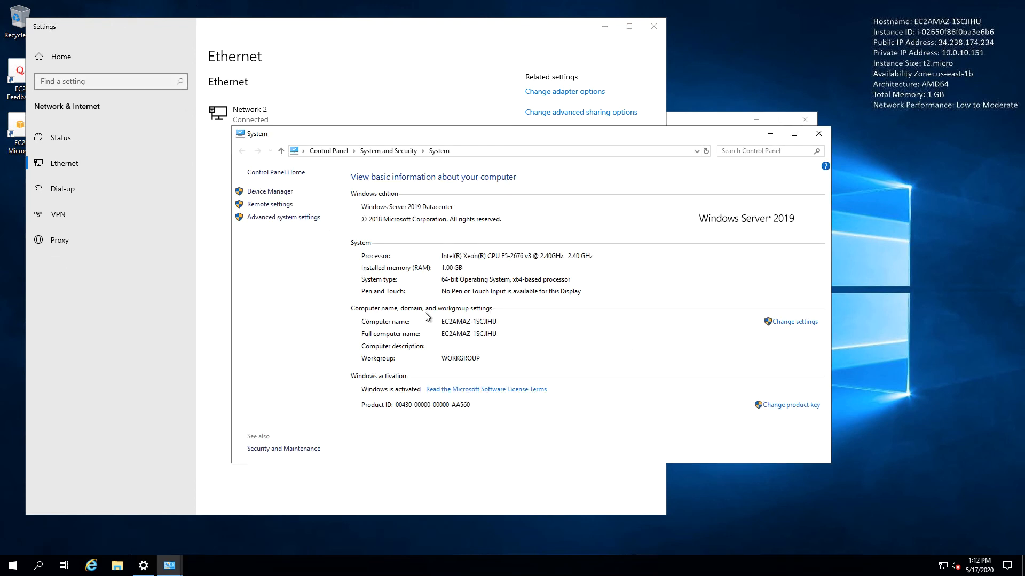
In Computer Name/Domain Changes, switch membership from workgroup to Domain
click(788, 322)
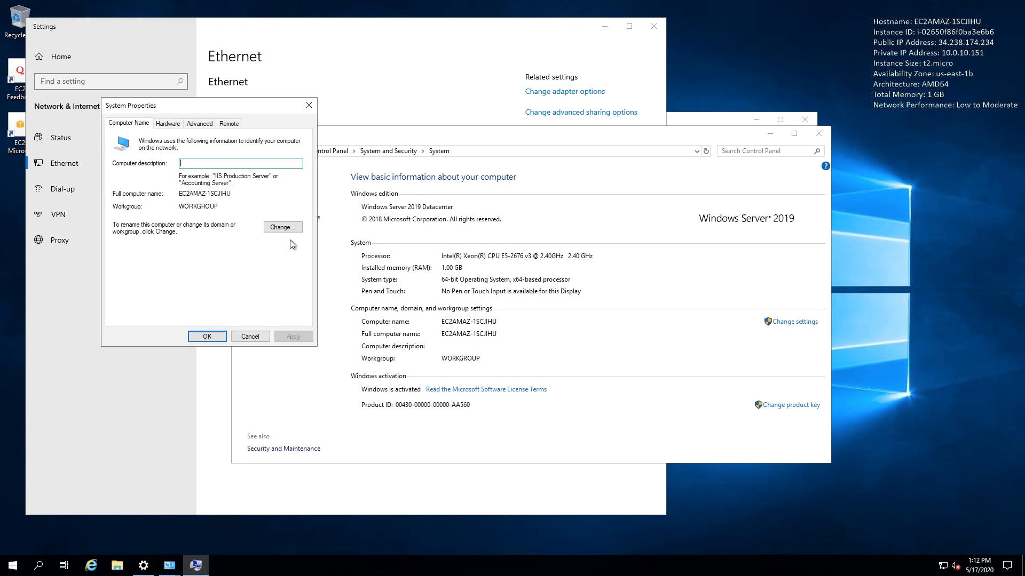
click(283, 227)
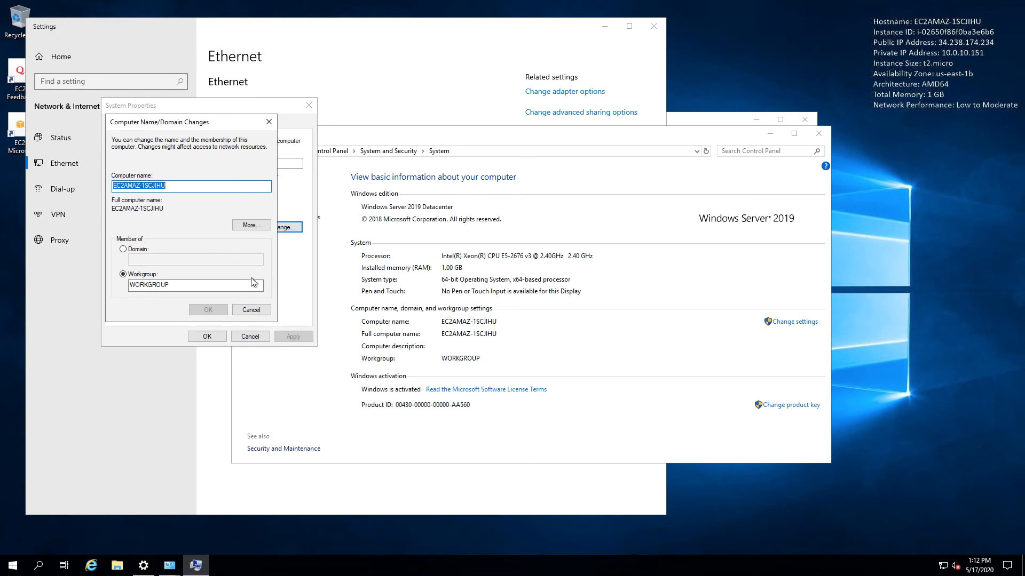
click(123, 249)
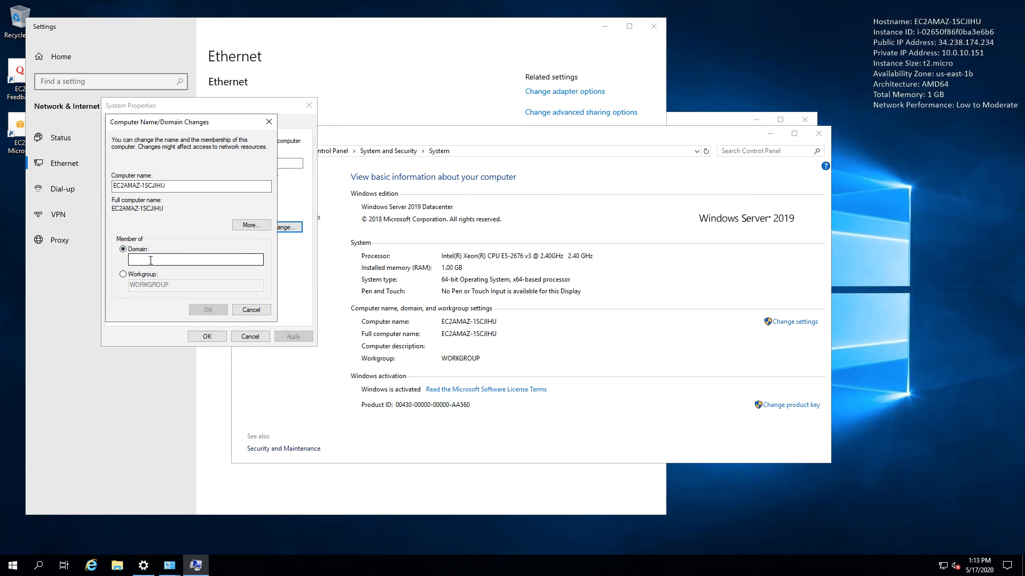
click(153, 260)
key(ctrl+Left)
scroll(374, 256, up, 2)
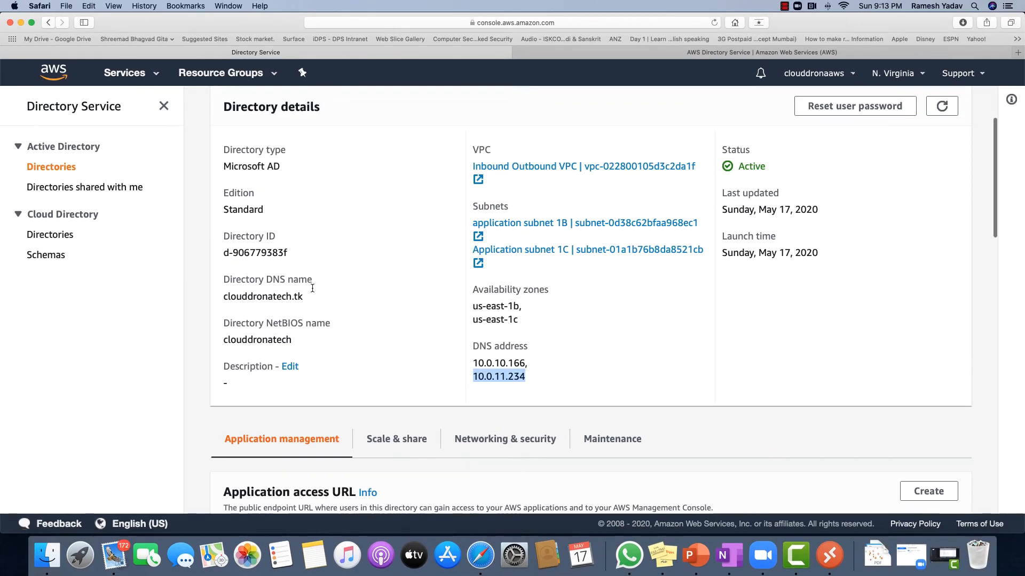
Copy the Directory DNS name clouddronatech.tk from the directory details
scroll(431, 245, up, 2)
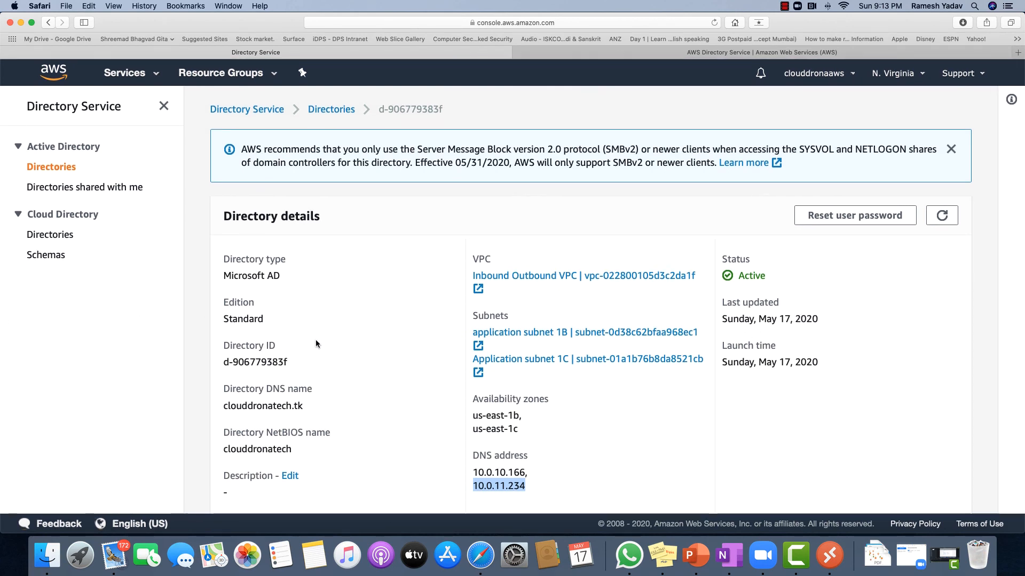
scroll(316, 347, down, 3)
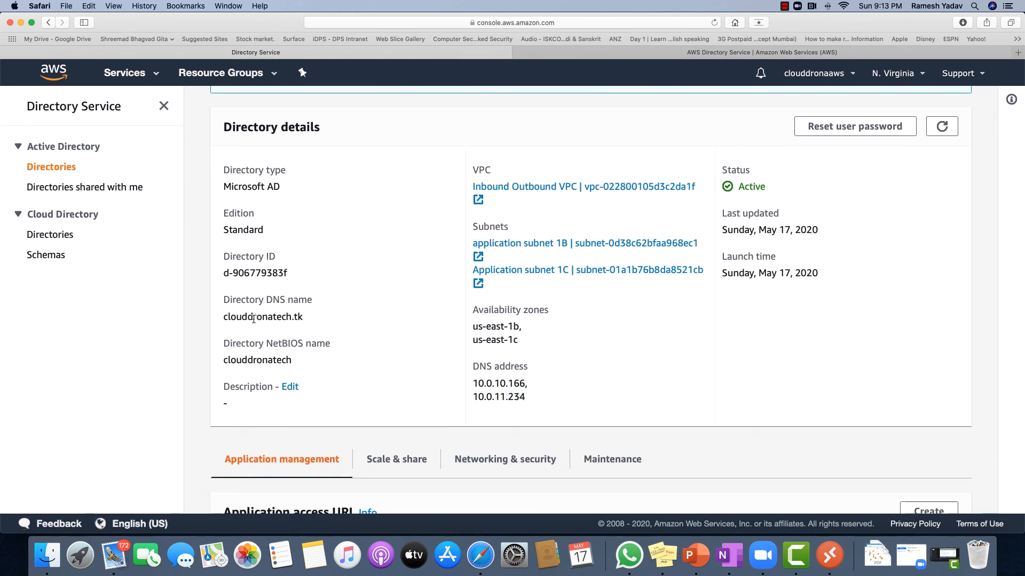
double_click(254, 317)
key(super+c)
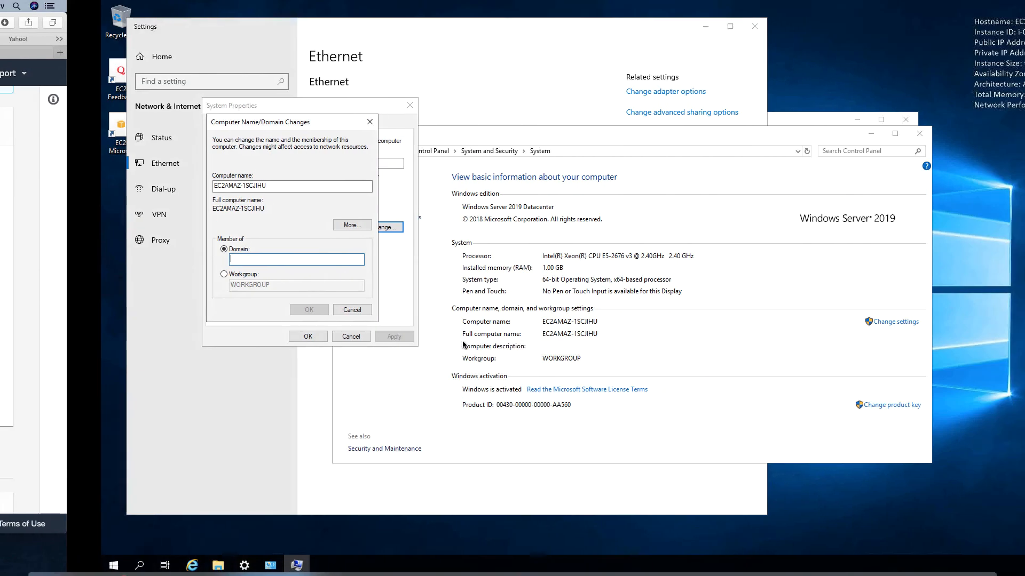
Join the domain clouddronatech.tk, authenticating as admin with the directory administrator password
key(ctrl+v)
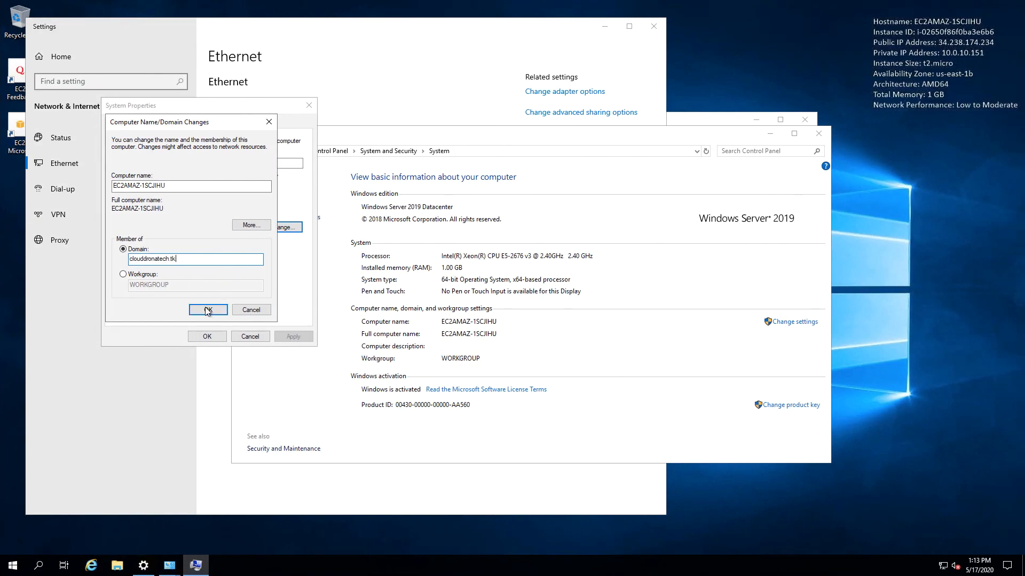
click(207, 311)
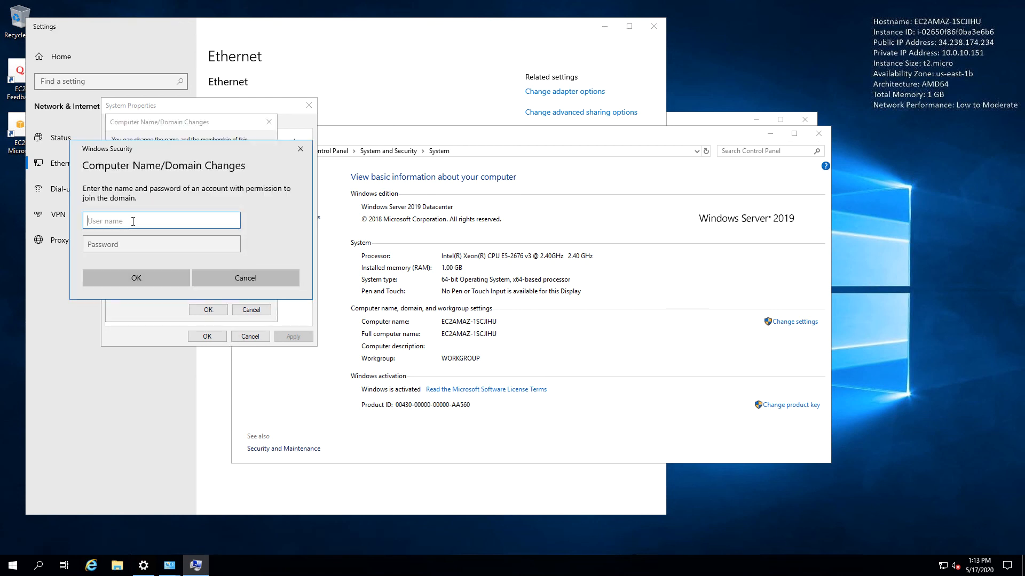
text(admin)
key(Tab)
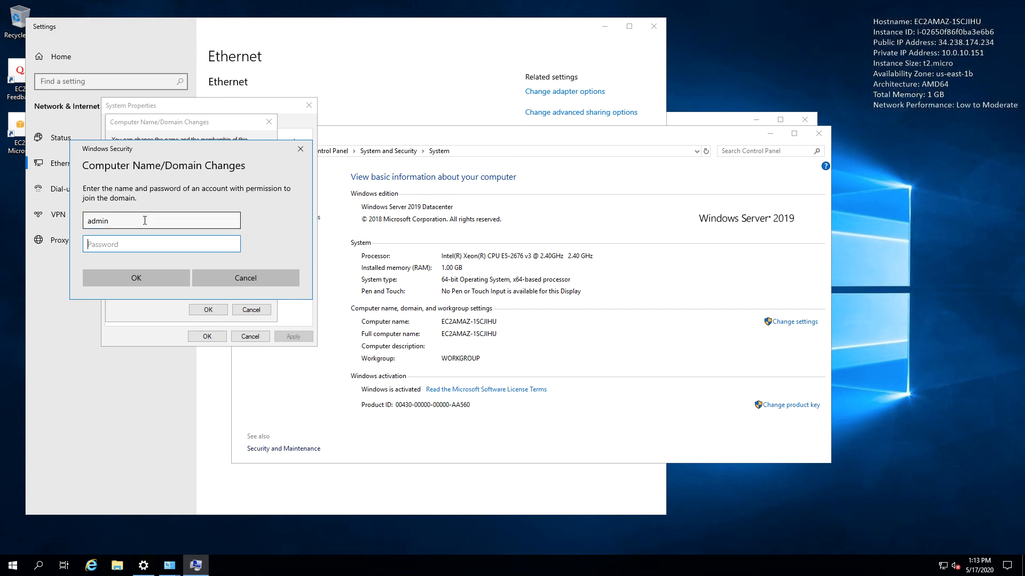
text(••••••••)
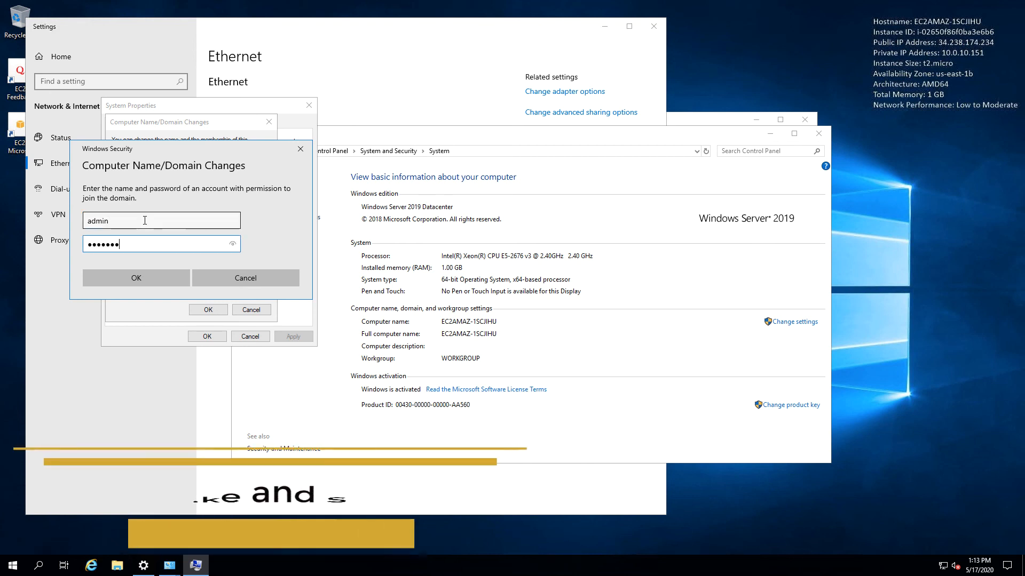
click(142, 279)
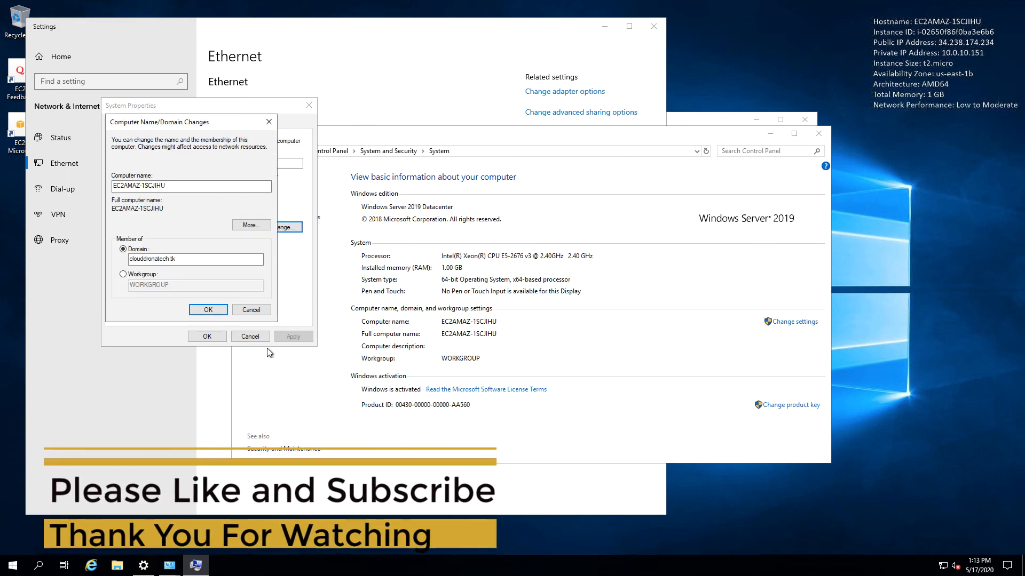